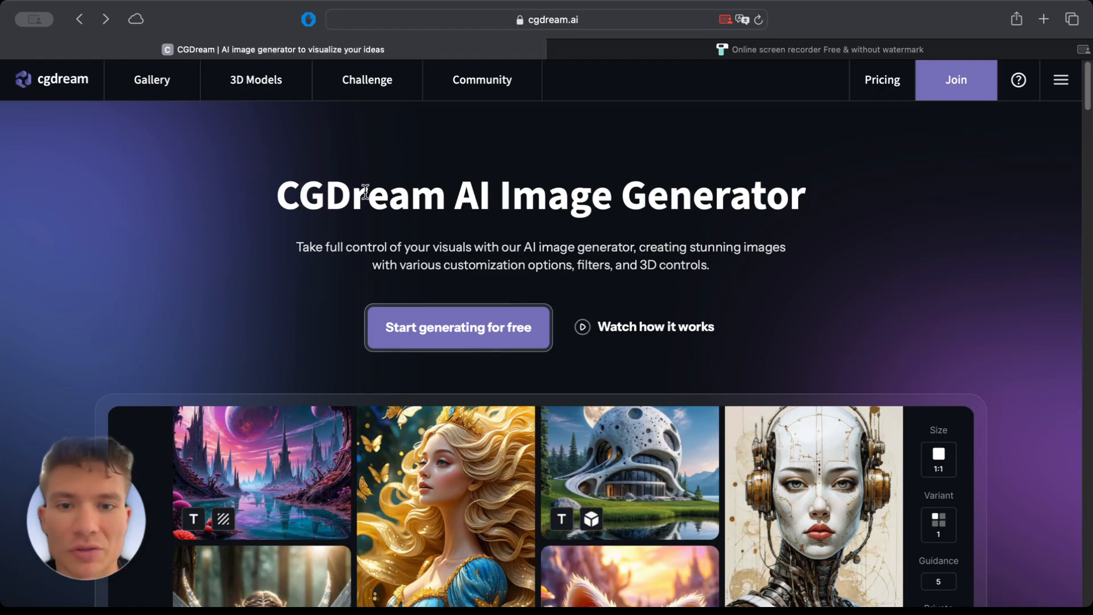
# Look over the CGDream homepage introduction and open the site's pricing page.
pyautogui.moveTo(310, 193); pyautogui.dragTo(358, 192)
pyautogui.scroll(-2, 446, 203)
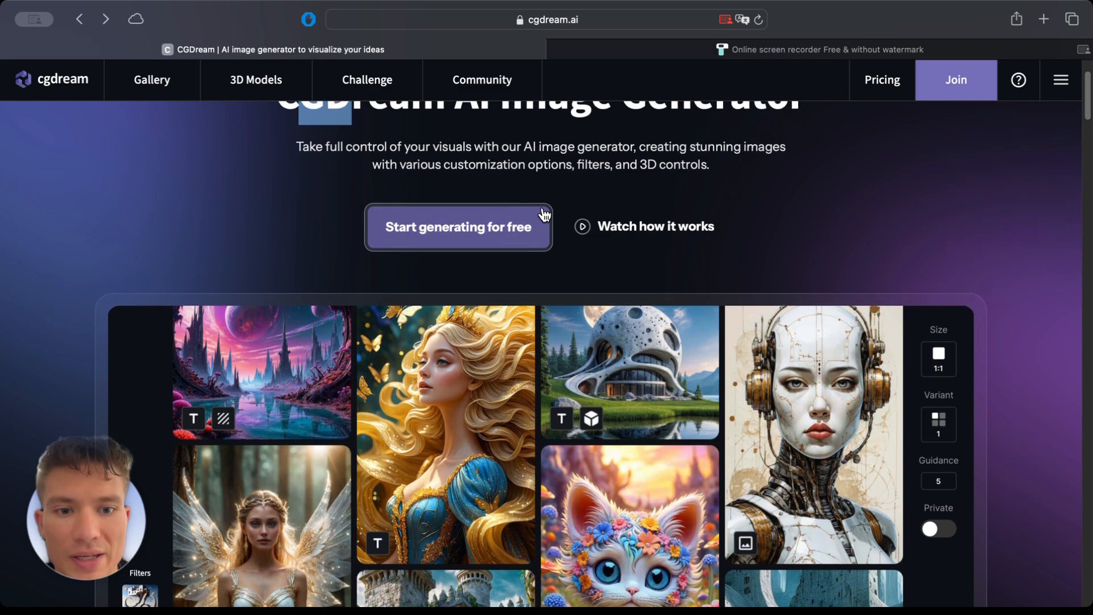
pyautogui.scroll(2, 544, 215)
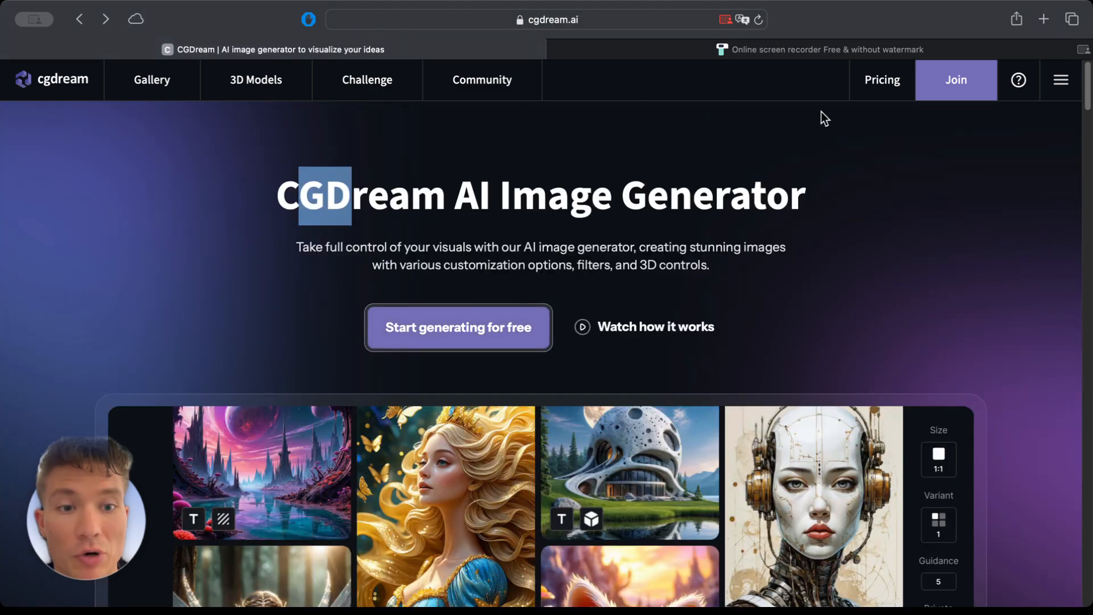
pyautogui.click(881, 85)
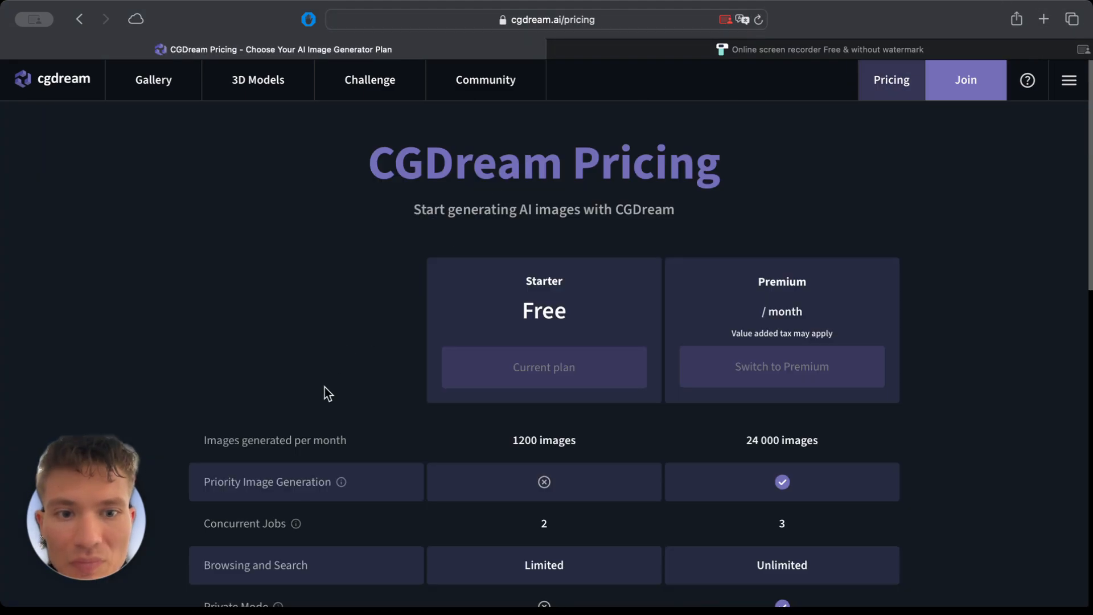
# Examine the free Starter plan's monthly image allowance, concurrent jobs and image variations per job in the plan comparison.
pyautogui.scroll(-1, 655, 269)
pyautogui.scroll(-2, 655, 269)
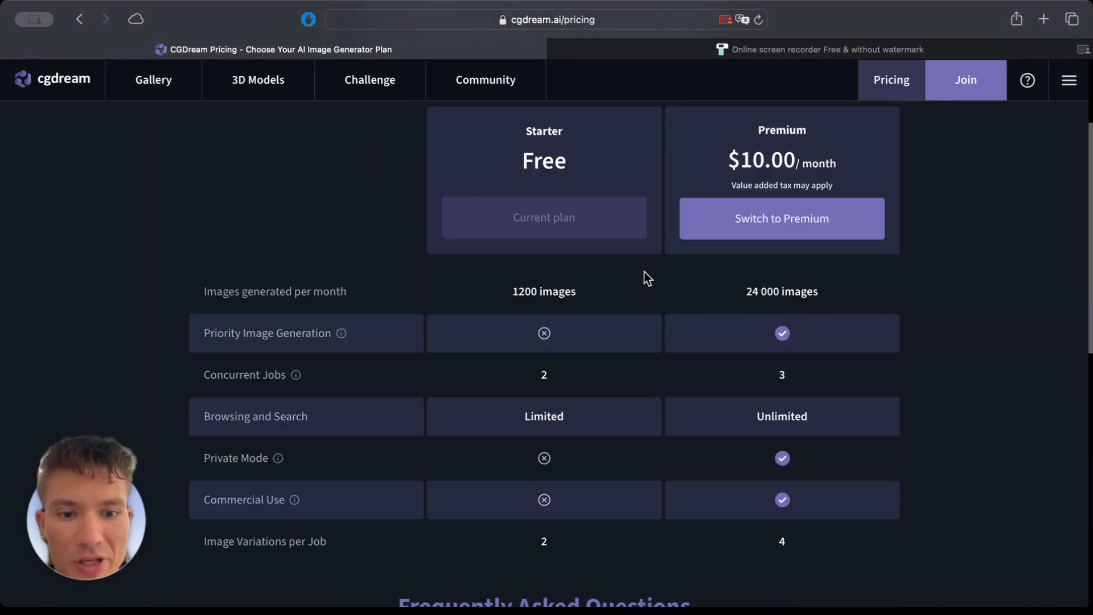
pyautogui.scroll(2, 644, 279)
pyautogui.scroll(-1, 583, 319)
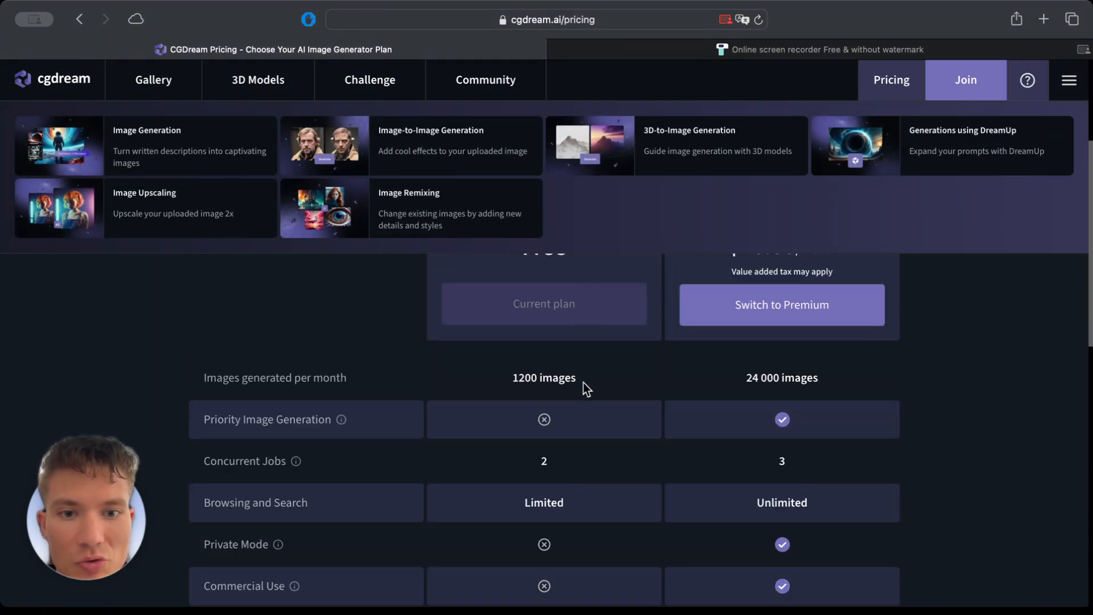
pyautogui.moveTo(520, 381); pyautogui.dragTo(593, 378)
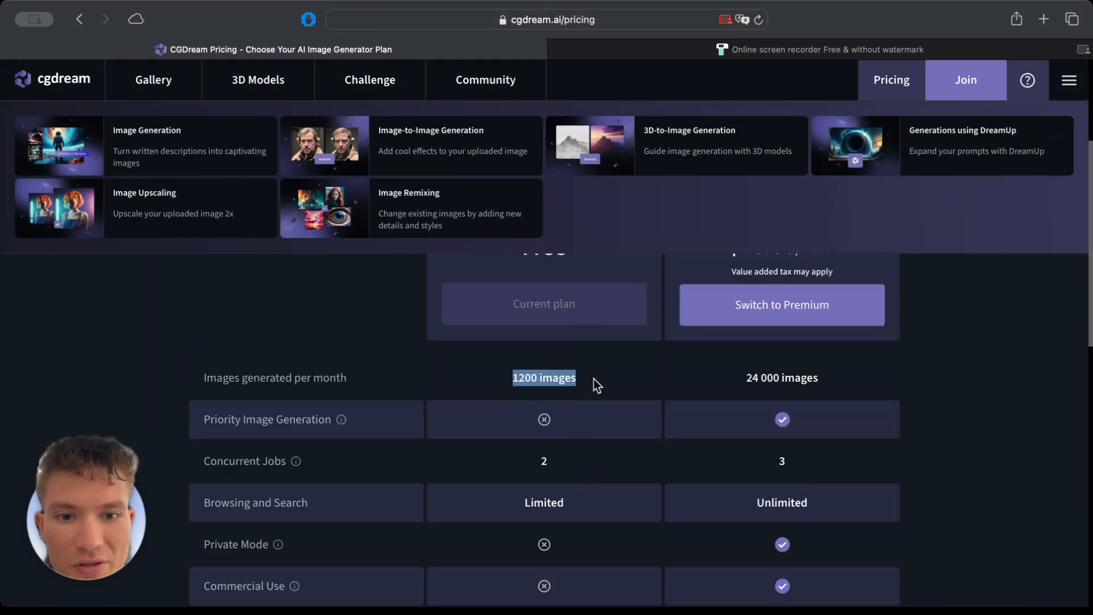
pyautogui.click(522, 381)
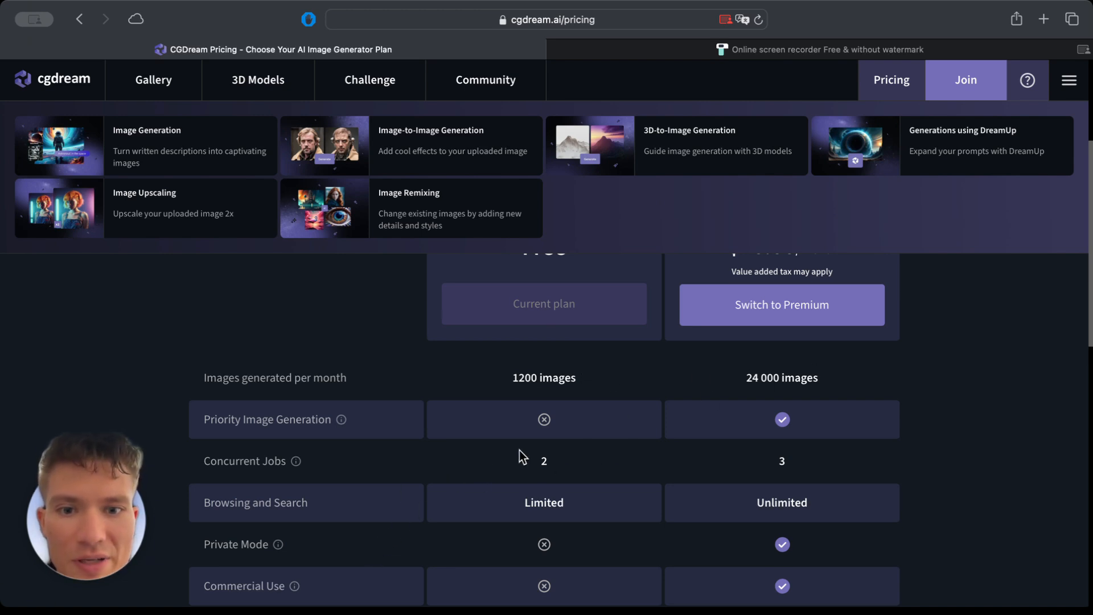
pyautogui.scroll(-1, 520, 459)
pyautogui.moveTo(524, 459); pyautogui.dragTo(586, 471)
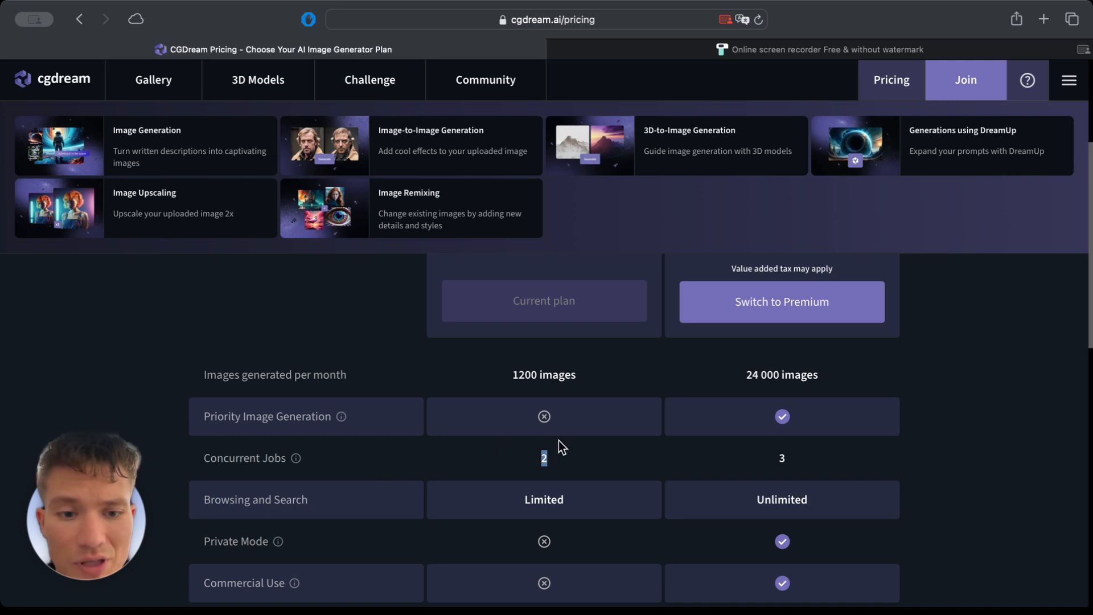
pyautogui.scroll(-3, 558, 444)
pyautogui.scroll(-4, 550, 443)
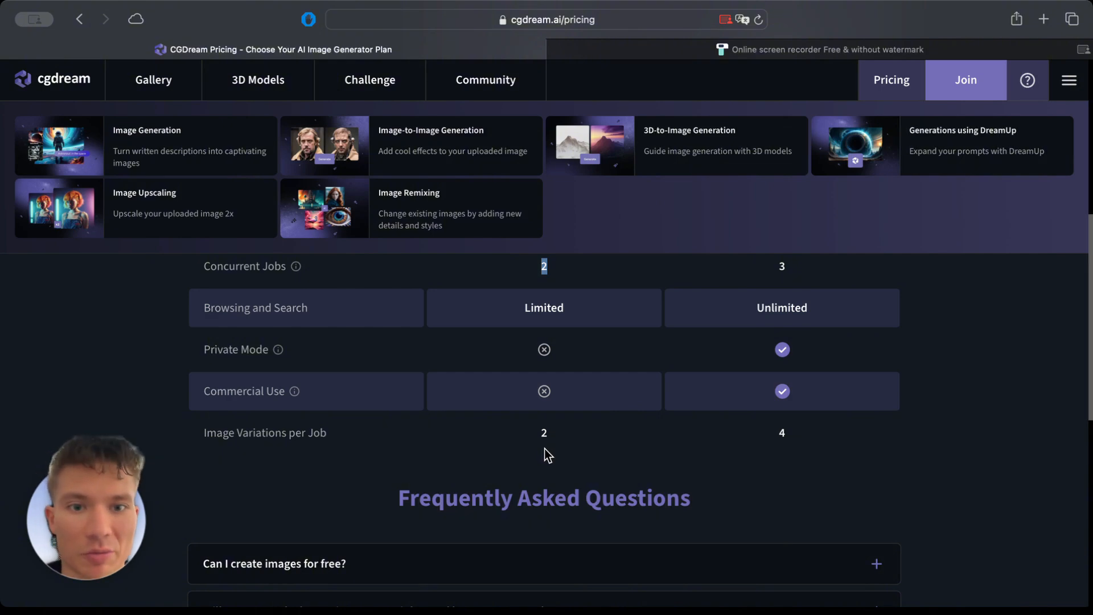
pyautogui.scroll(-3, 471, 447)
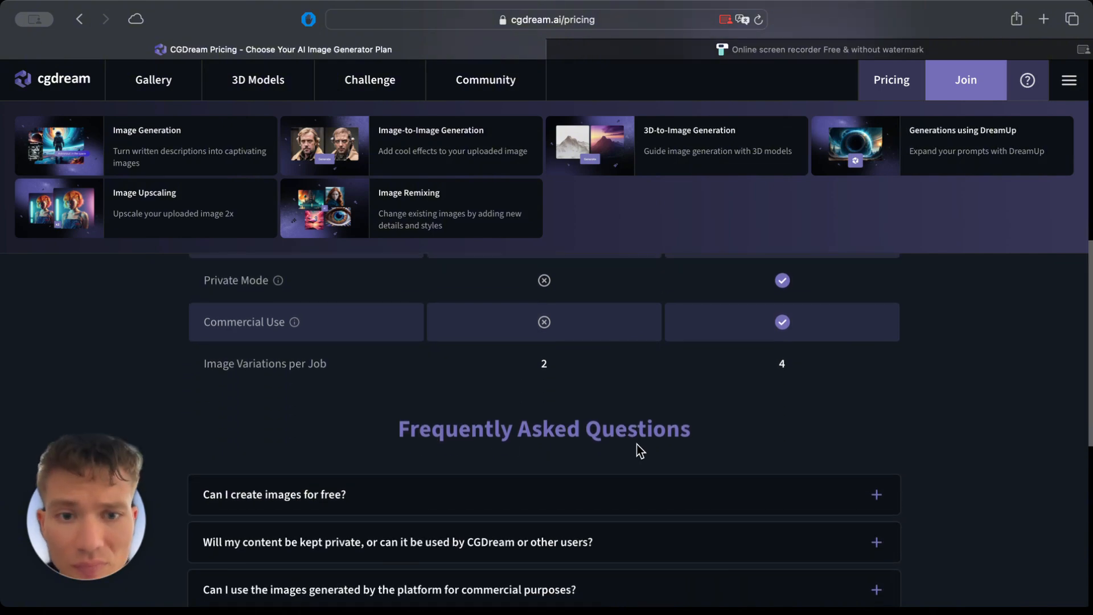
# Examine the Premium plan's monthly price and the number of images it allows per month.
pyautogui.scroll(2, 701, 450)
pyautogui.scroll(7, 768, 454)
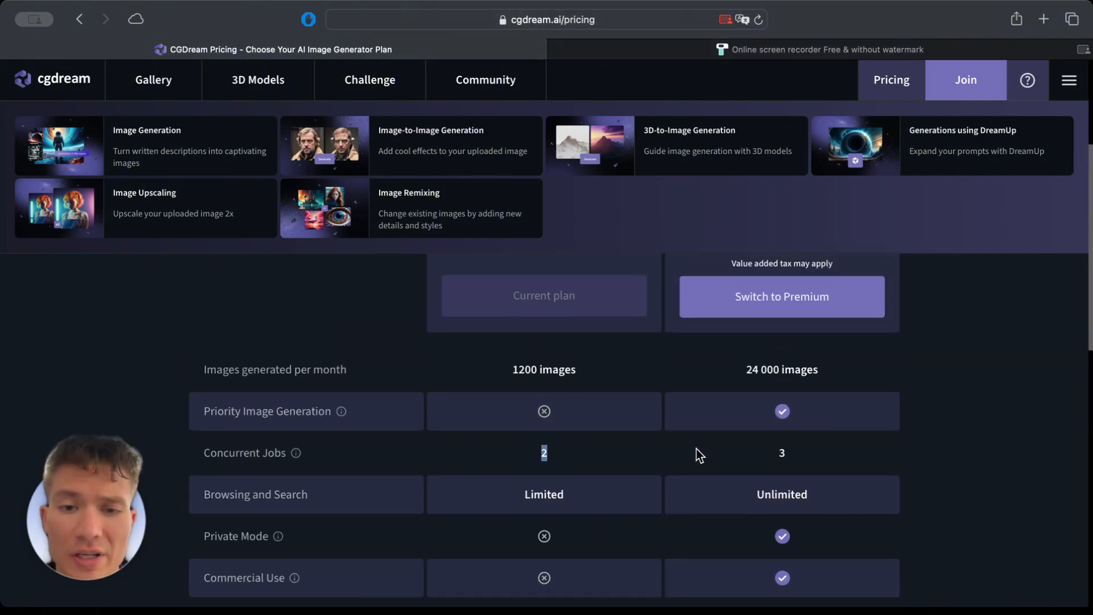
pyautogui.scroll(1, 793, 455)
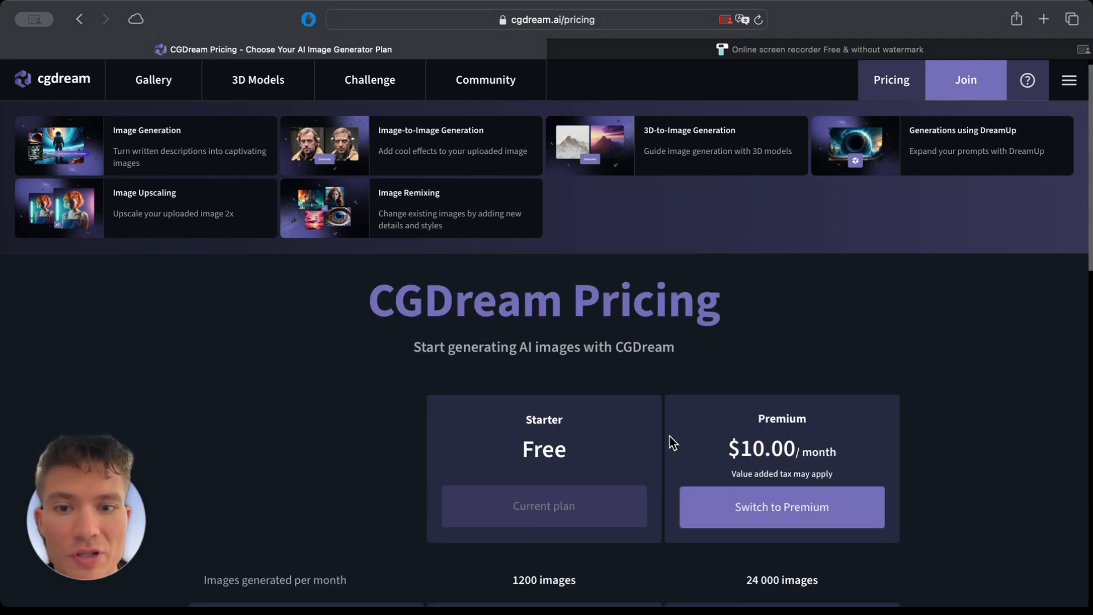
pyautogui.moveTo(673, 442); pyautogui.dragTo(846, 445)
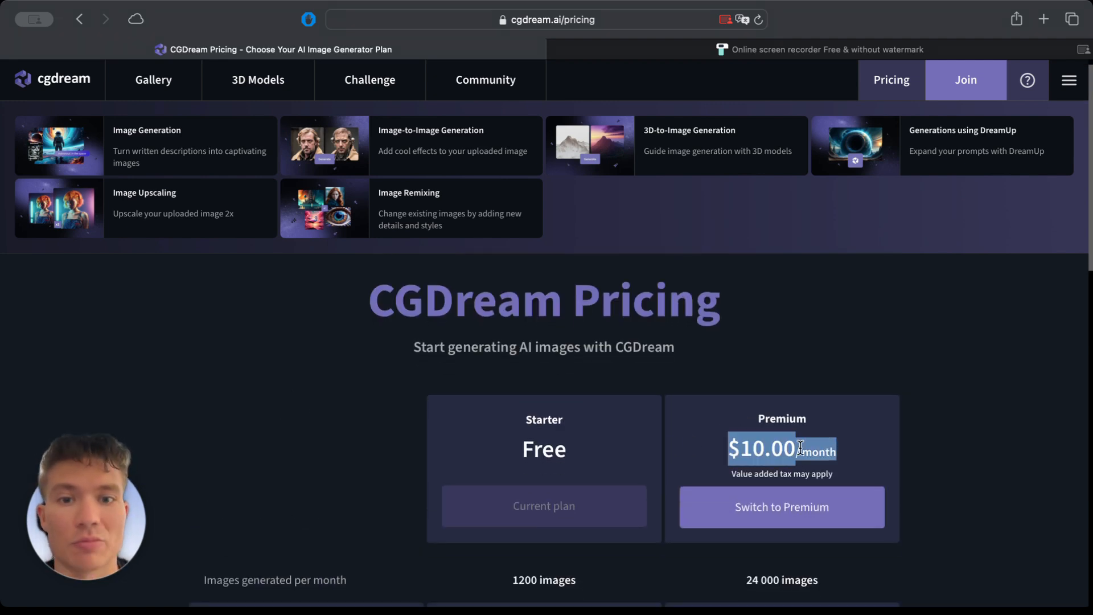
pyautogui.click(764, 450)
pyautogui.scroll(-1, 764, 450)
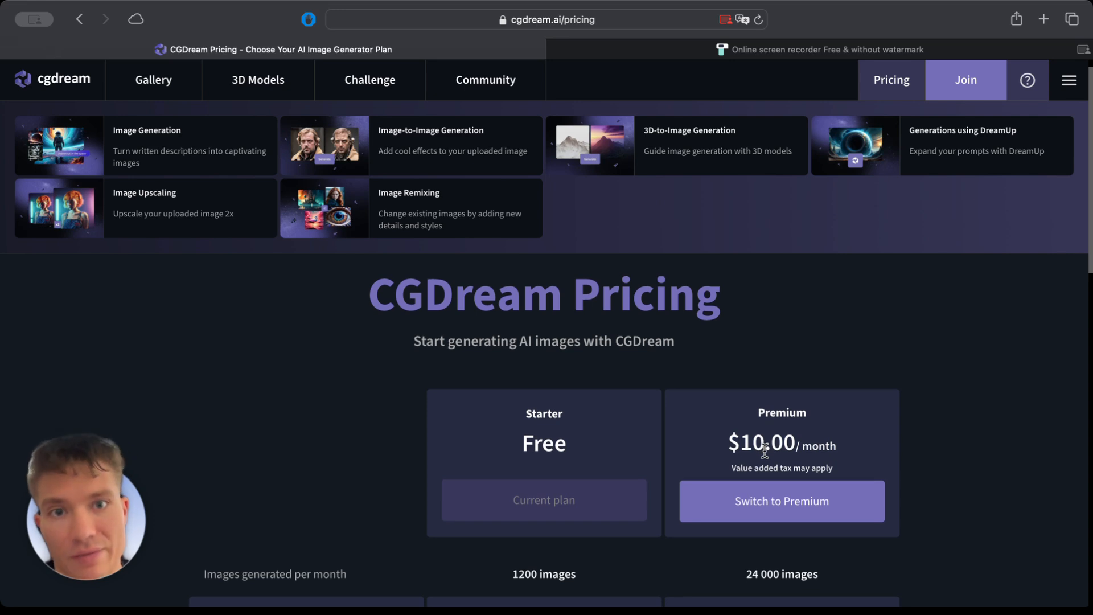
pyautogui.scroll(-3, 764, 450)
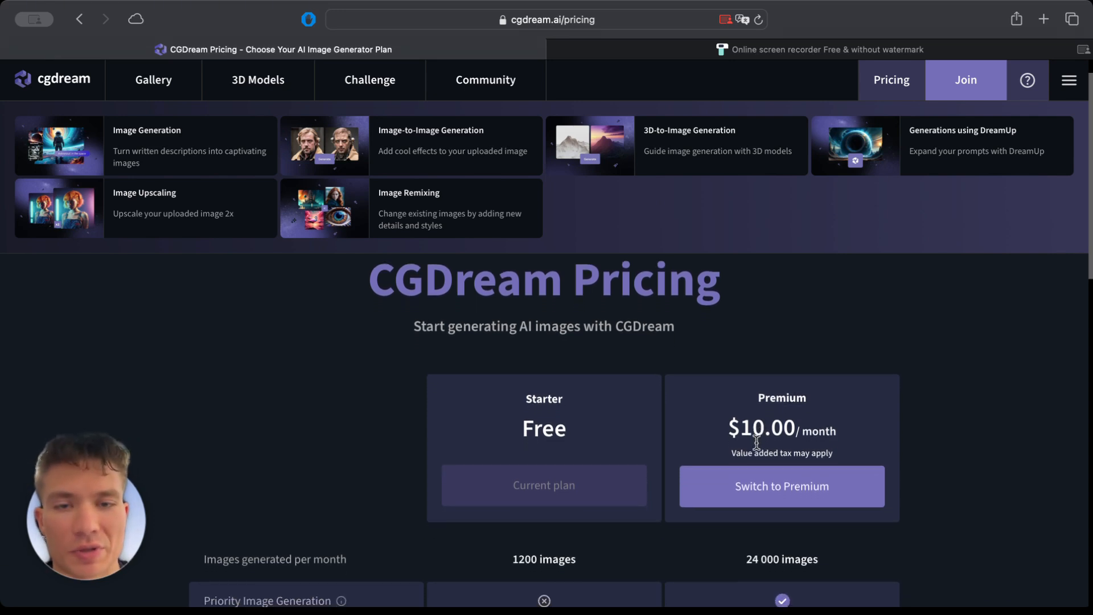
pyautogui.scroll(-5, 763, 447)
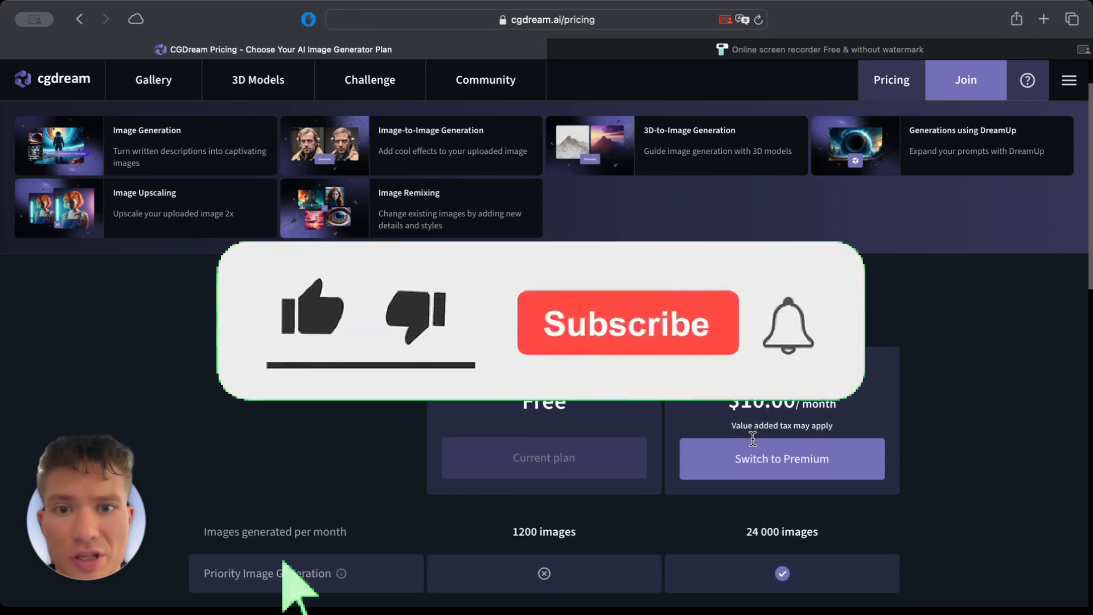
pyautogui.scroll(-3, 773, 446)
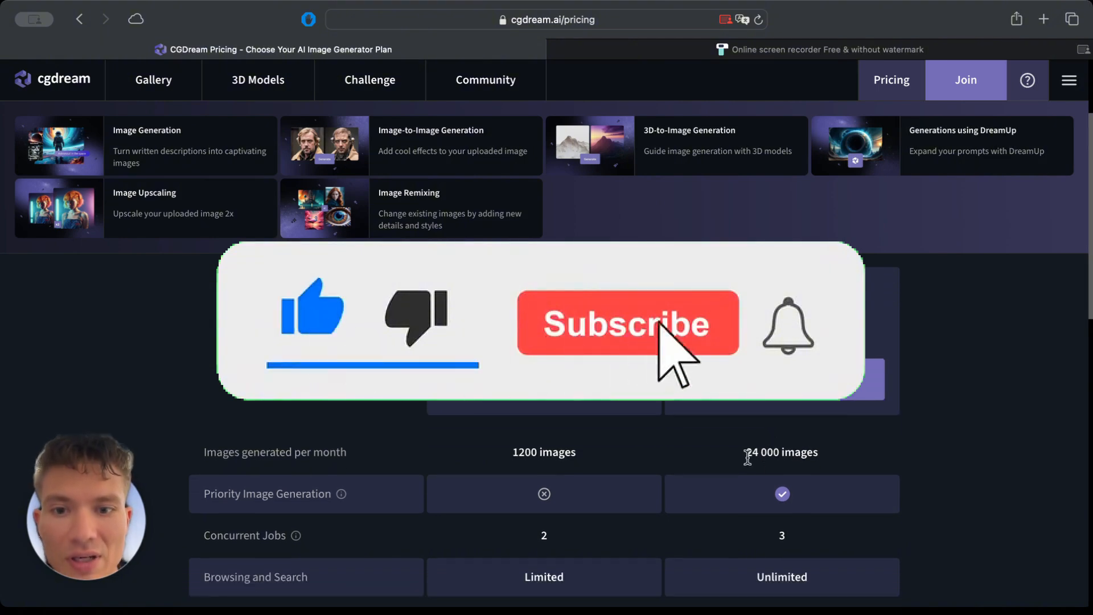
pyautogui.moveTo(743, 452); pyautogui.dragTo(846, 455)
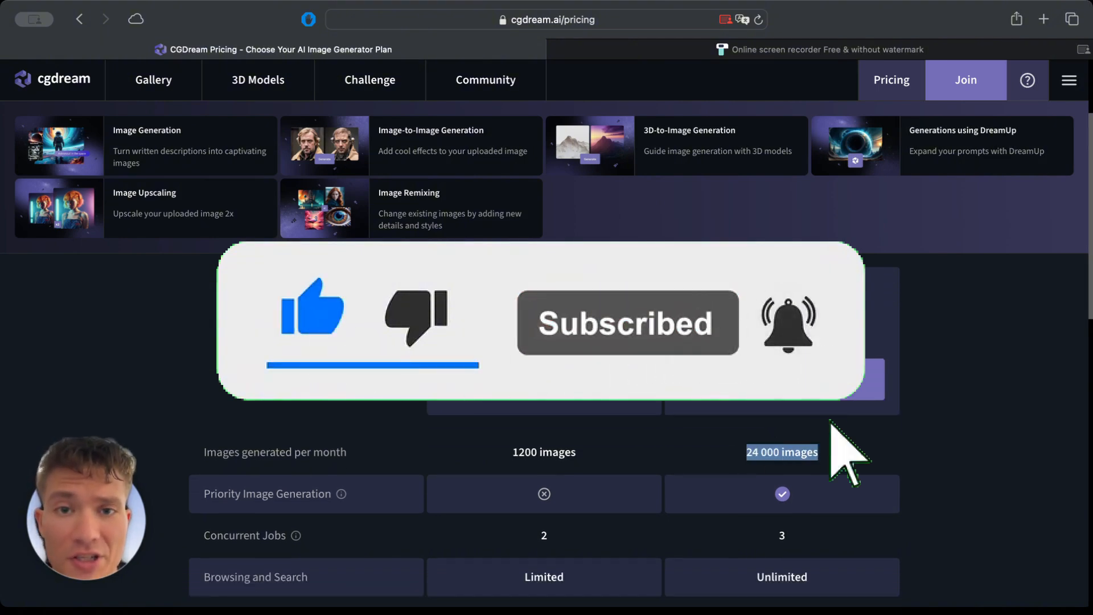
pyautogui.click(827, 452)
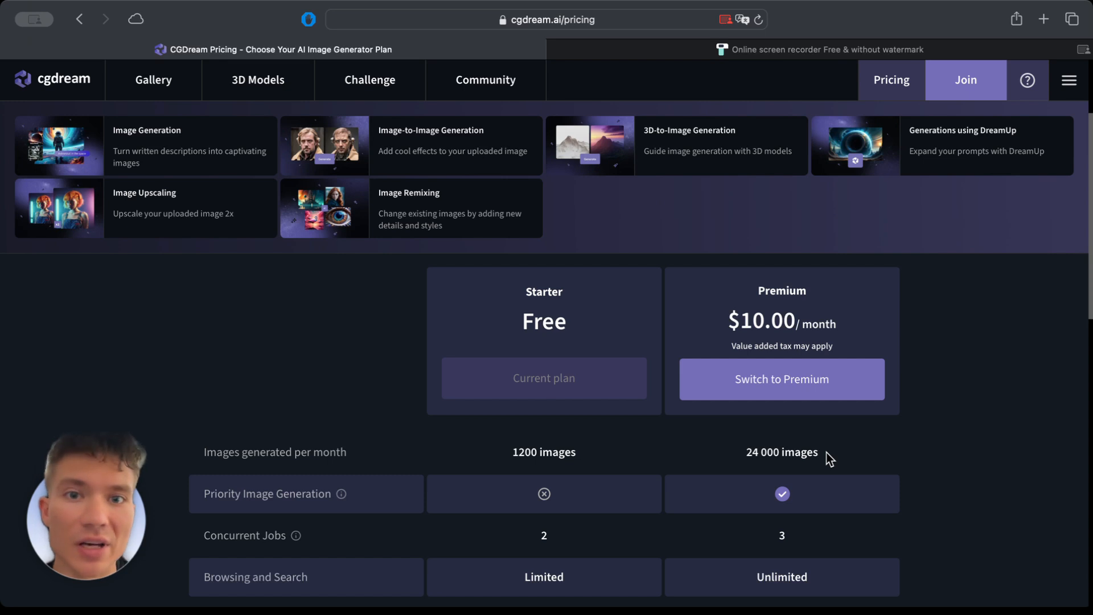
pyautogui.tripleClick(781, 453)
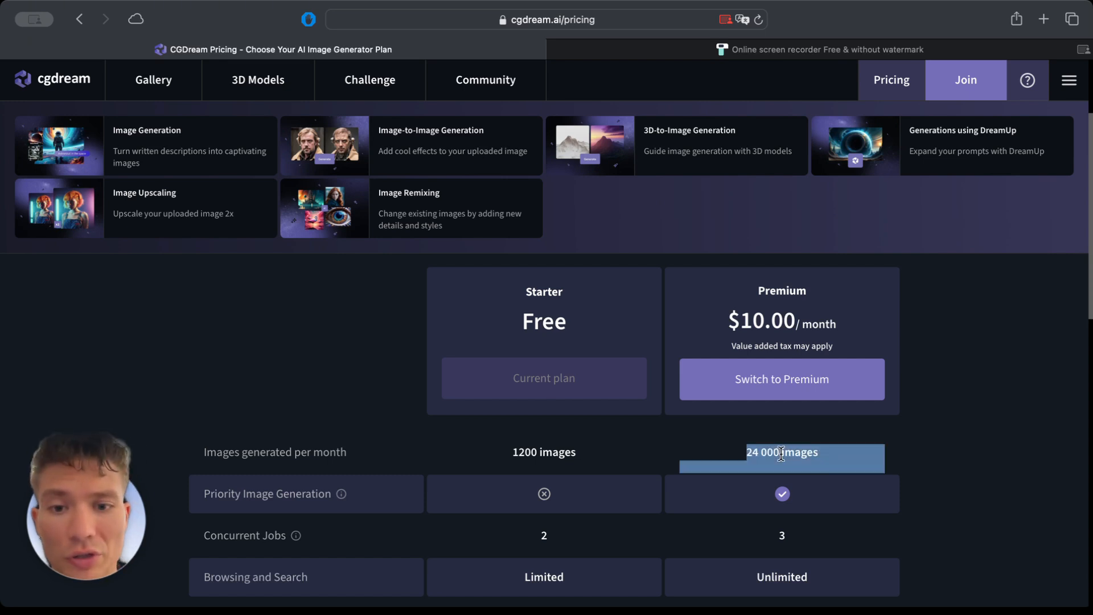
pyautogui.click(771, 448)
# Review the Premium plan's concurrent jobs, browsing and search, private mode, commercial use and image variations.
pyautogui.scroll(-1, 780, 456)
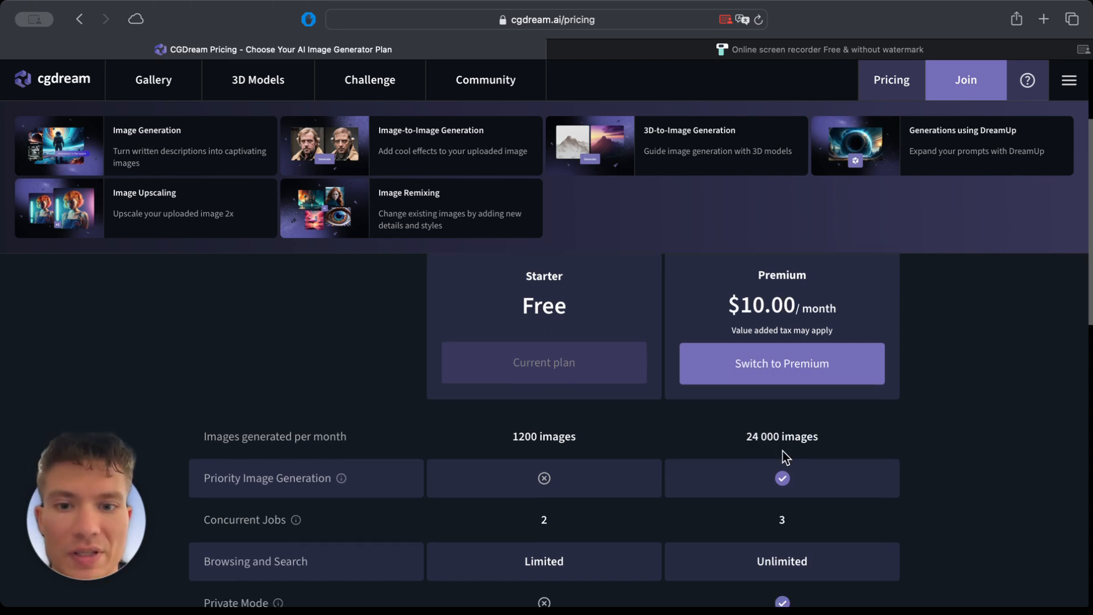
pyautogui.scroll(-3, 782, 469)
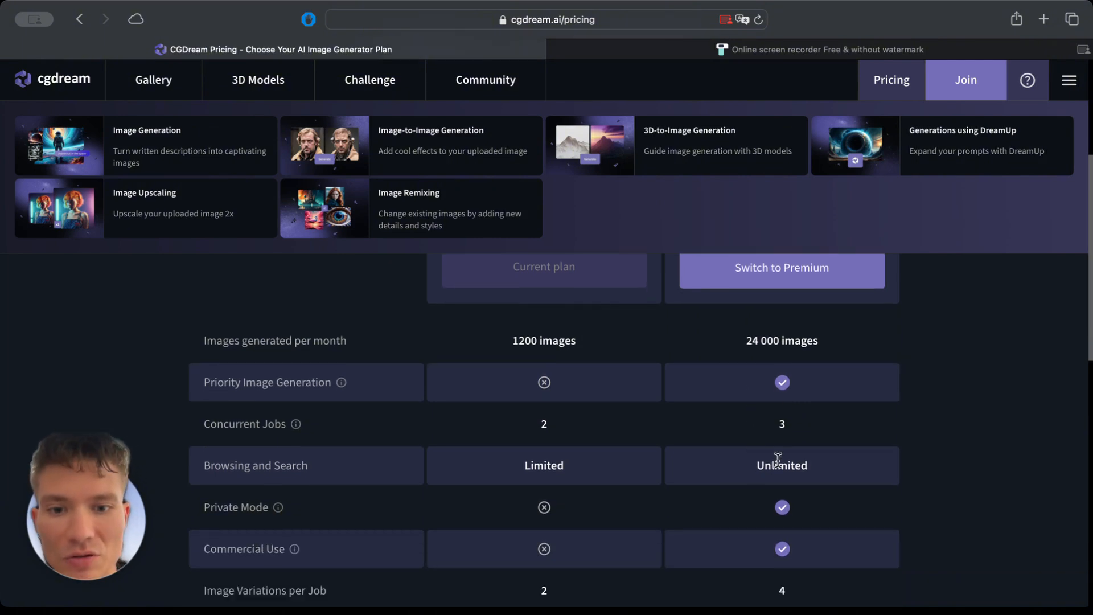
pyautogui.moveTo(763, 432); pyautogui.dragTo(836, 426)
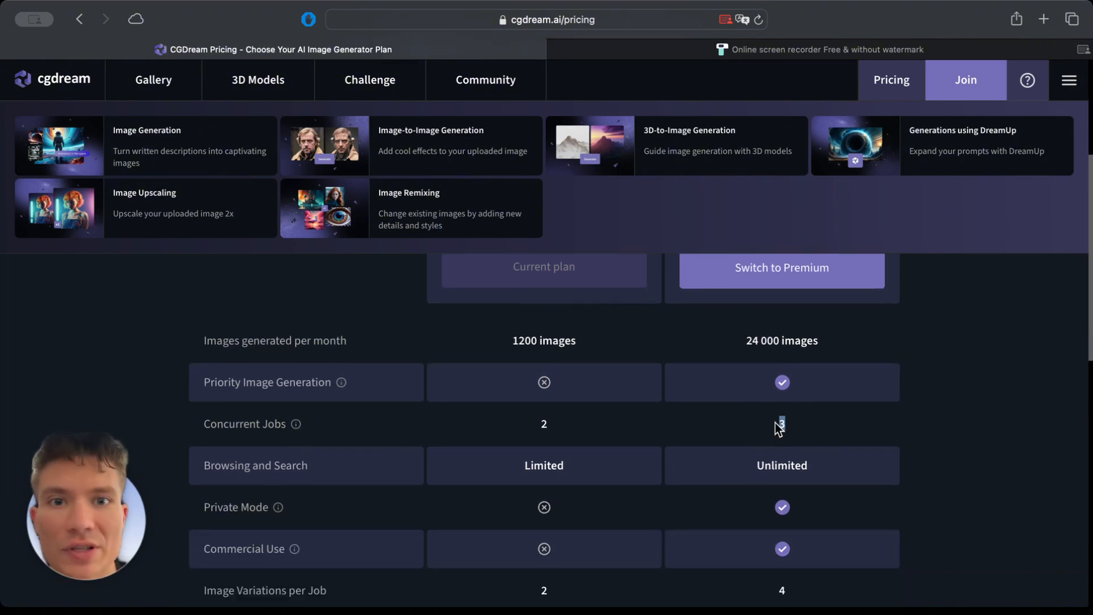
pyautogui.scroll(-4, 801, 427)
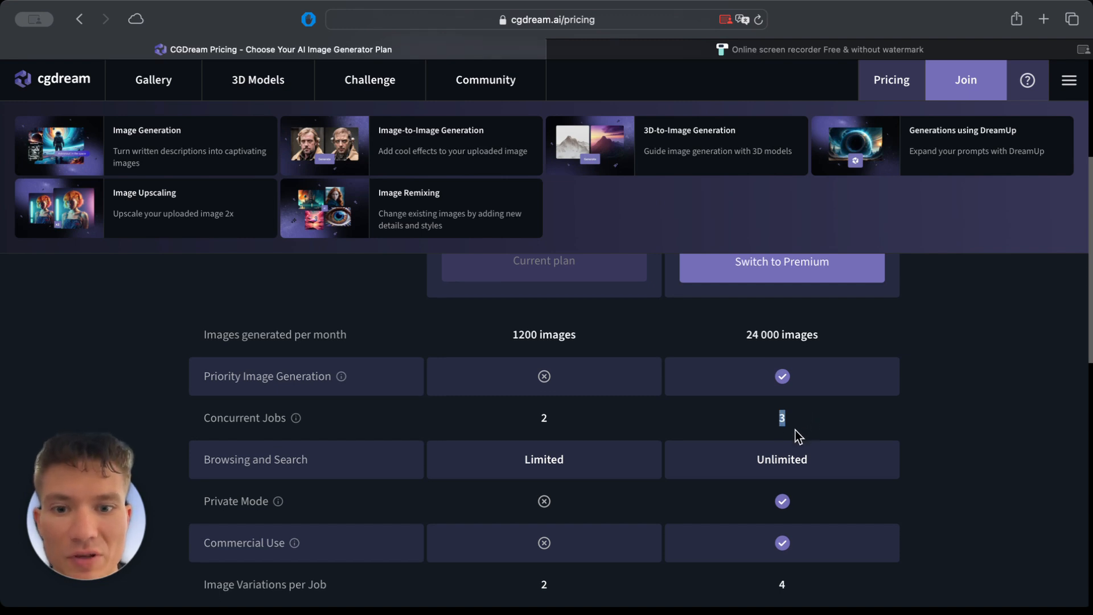
pyautogui.scroll(-1, 794, 430)
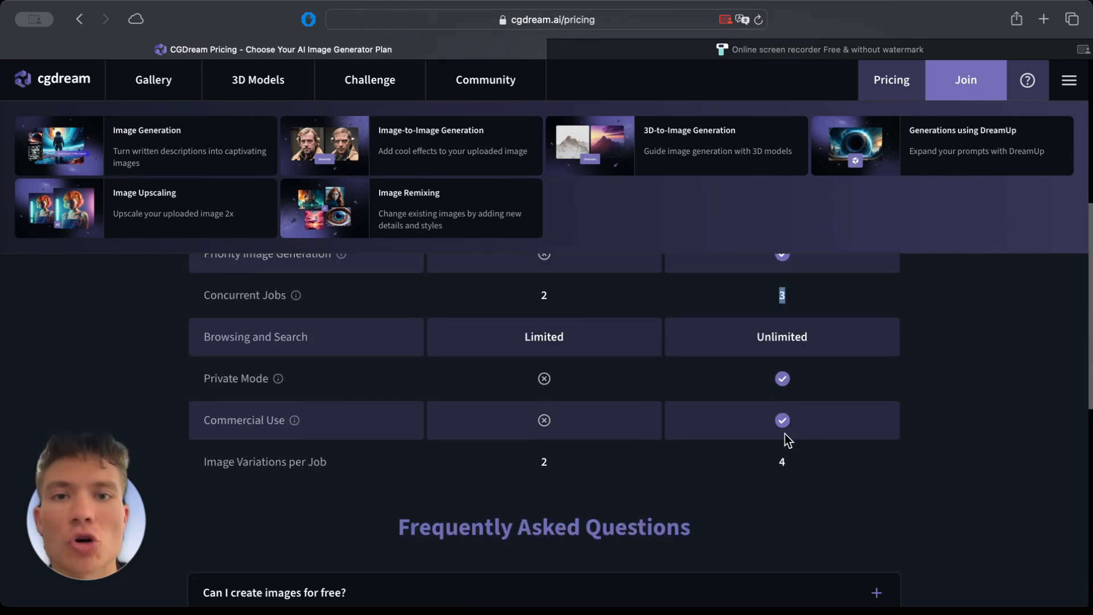
pyautogui.scroll(-1, 743, 442)
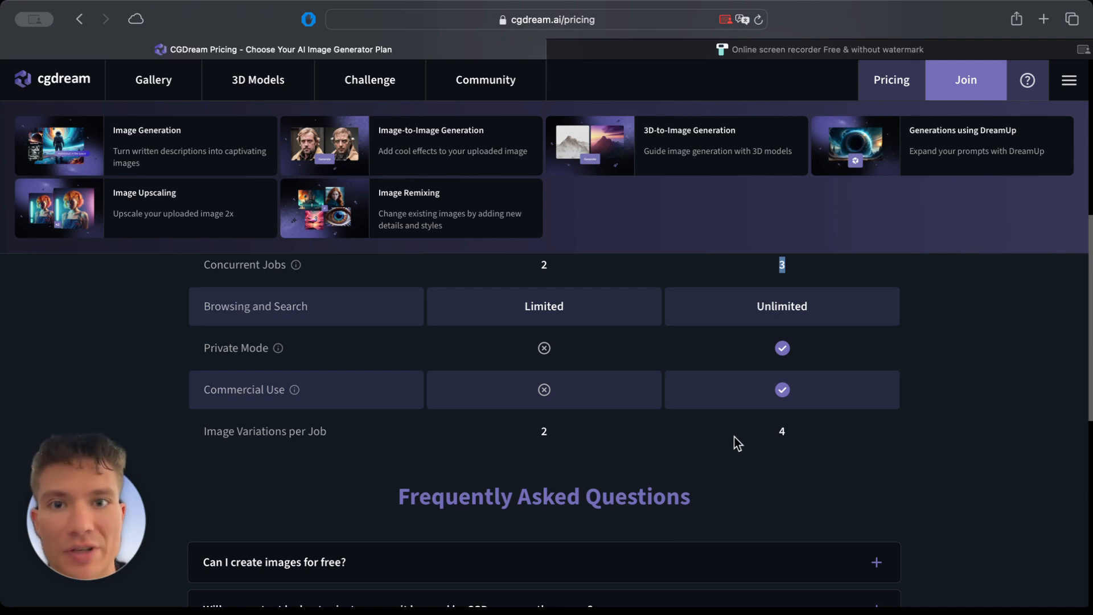
# Return to the plan headings and compare the Starter and Premium prices once more.
pyautogui.scroll(6, 782, 453)
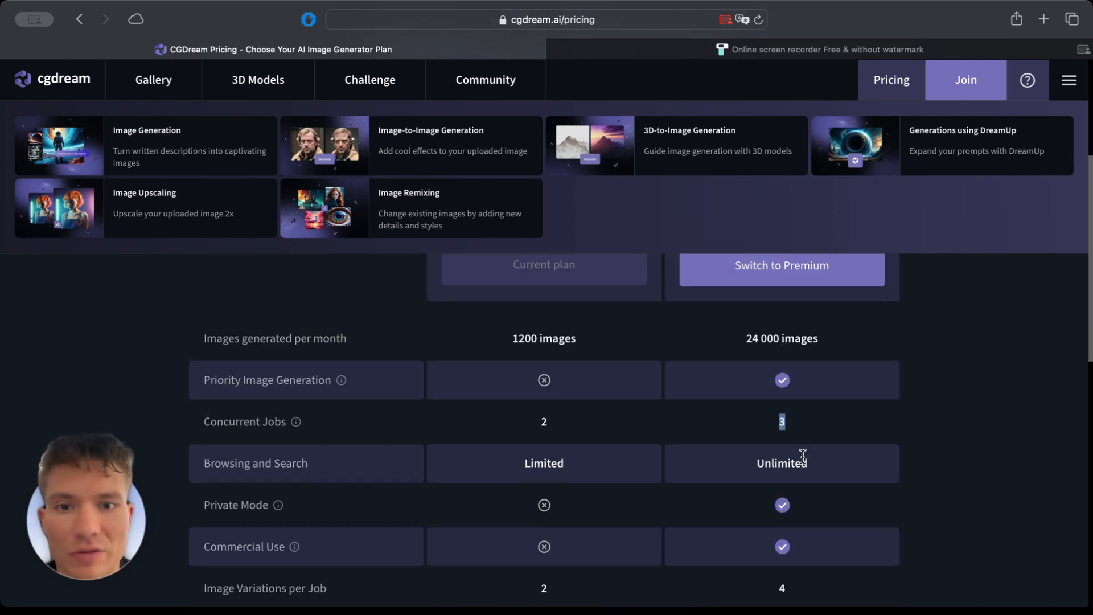
pyautogui.scroll(6, 803, 457)
pyautogui.scroll(2, 801, 456)
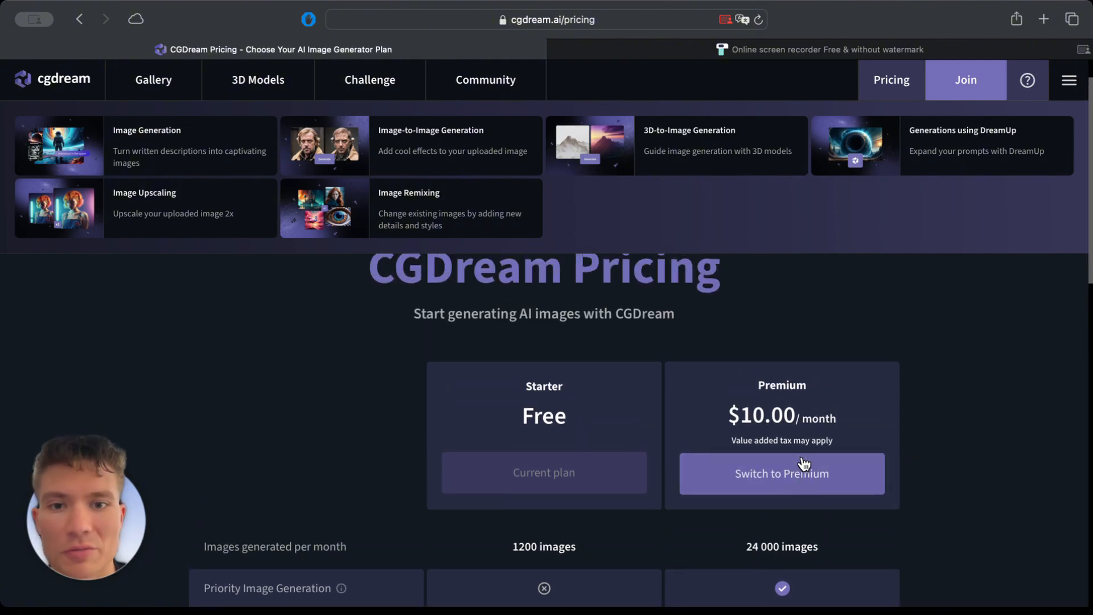
pyautogui.scroll(2, 778, 420)
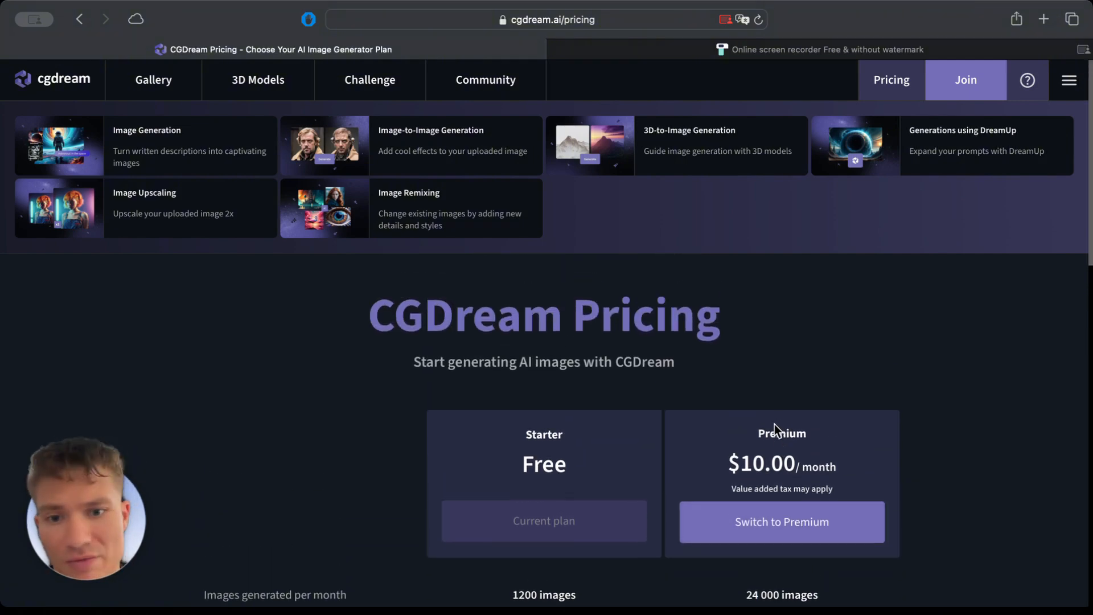
pyautogui.scroll(-1, 784, 426)
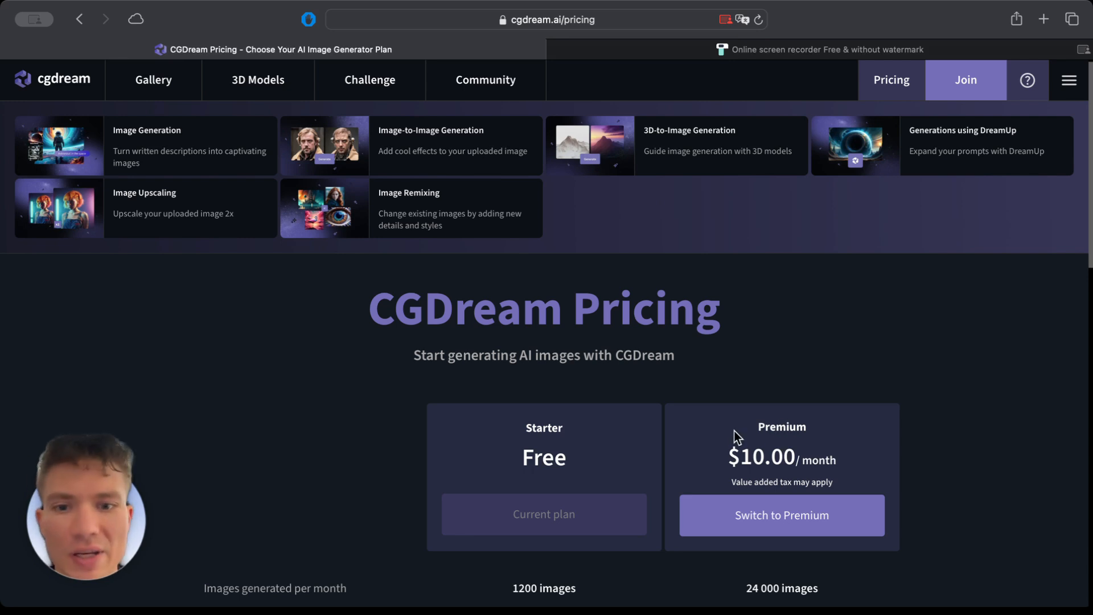
pyautogui.moveTo(766, 429); pyautogui.dragTo(833, 497)
pyautogui.click(800, 475)
pyautogui.scroll(1, 793, 460)
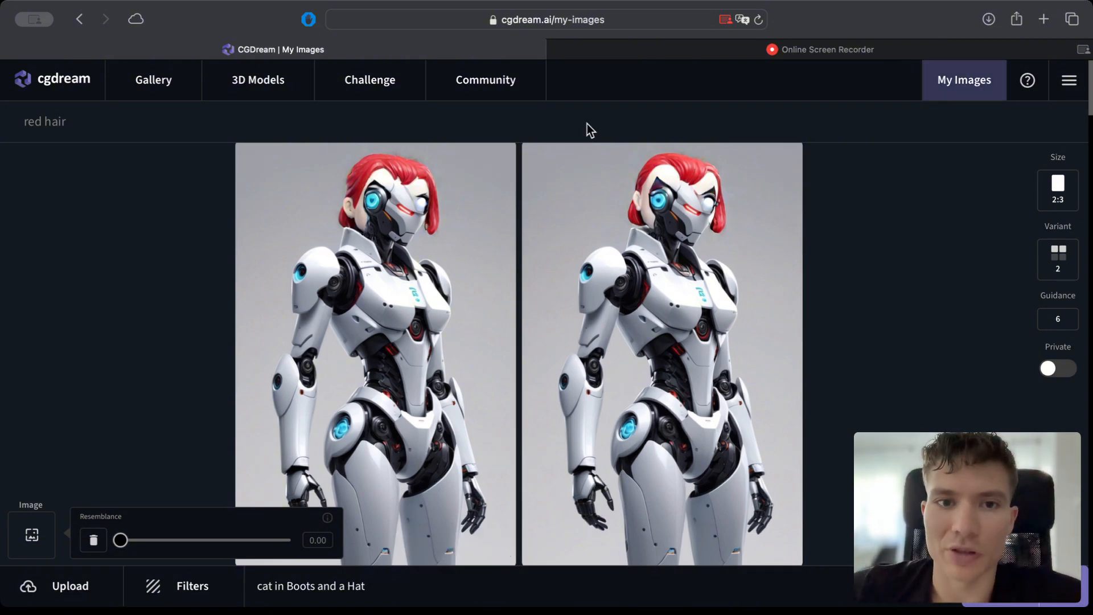
# Inspect the account and site options available from the My Images page, and close the list.
pyautogui.moveTo(535, 183)
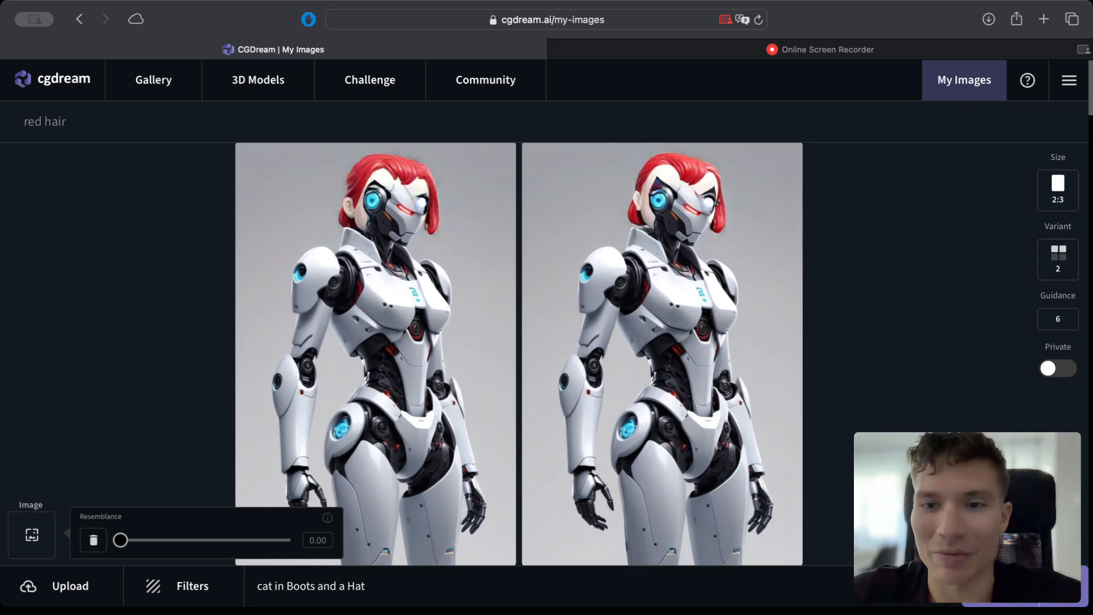
pyautogui.click(1072, 83)
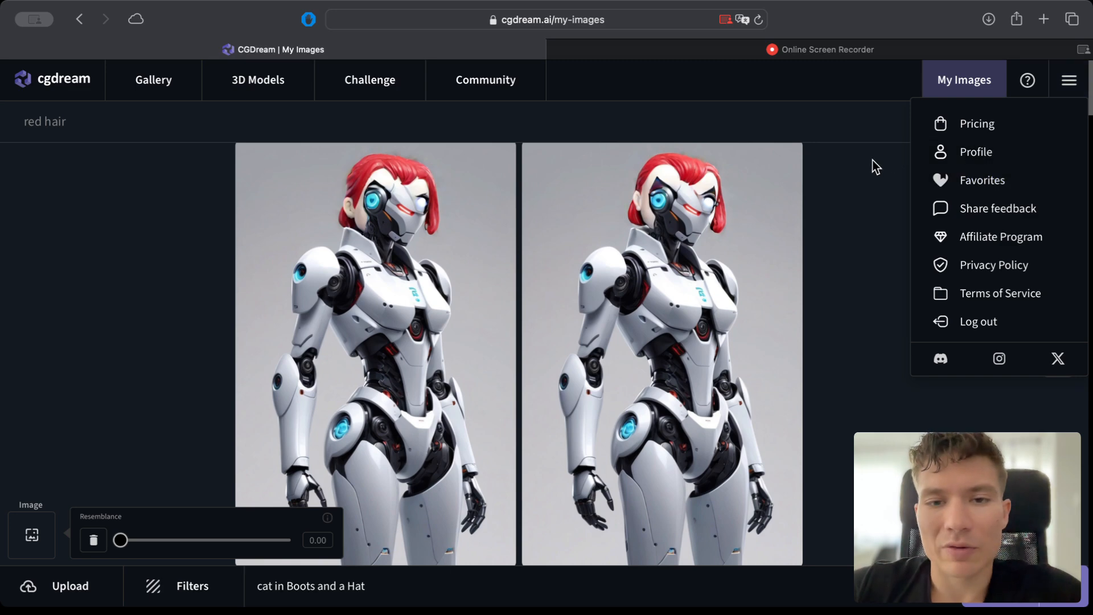
pyautogui.moveTo(499, 163)
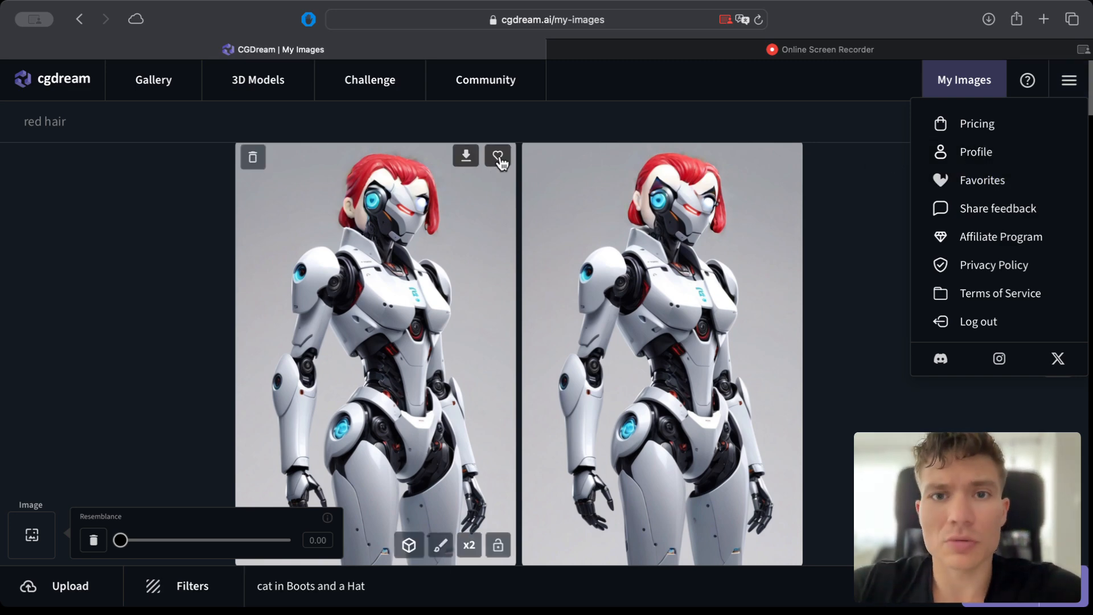
pyautogui.click(490, 125)
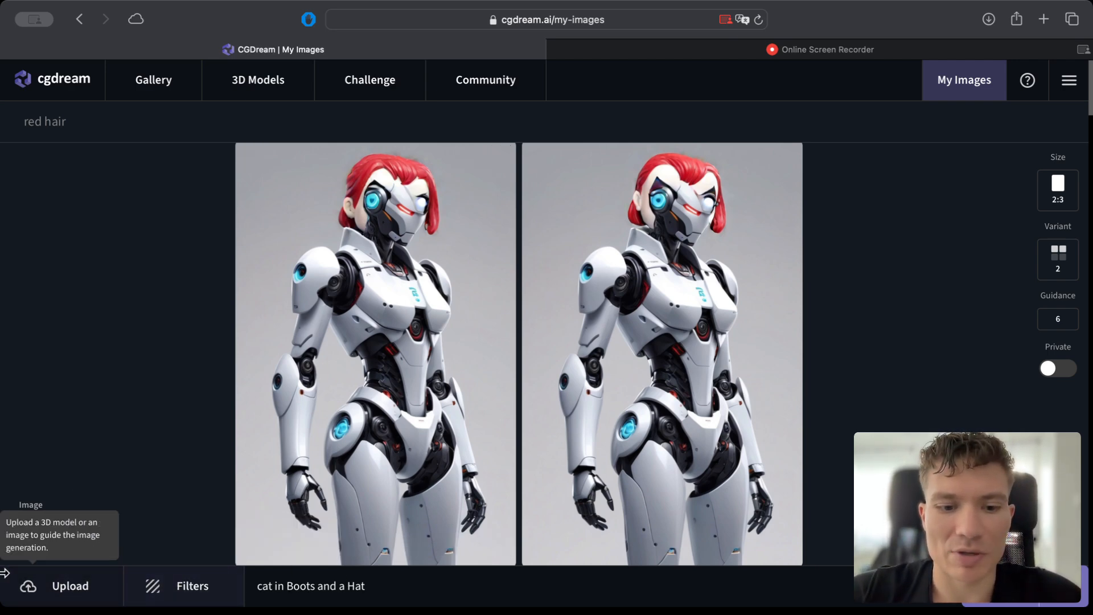
# Examine the image upload, filters, prompt text and generation settings available in the My Images workspace.
pyautogui.click(57, 584)
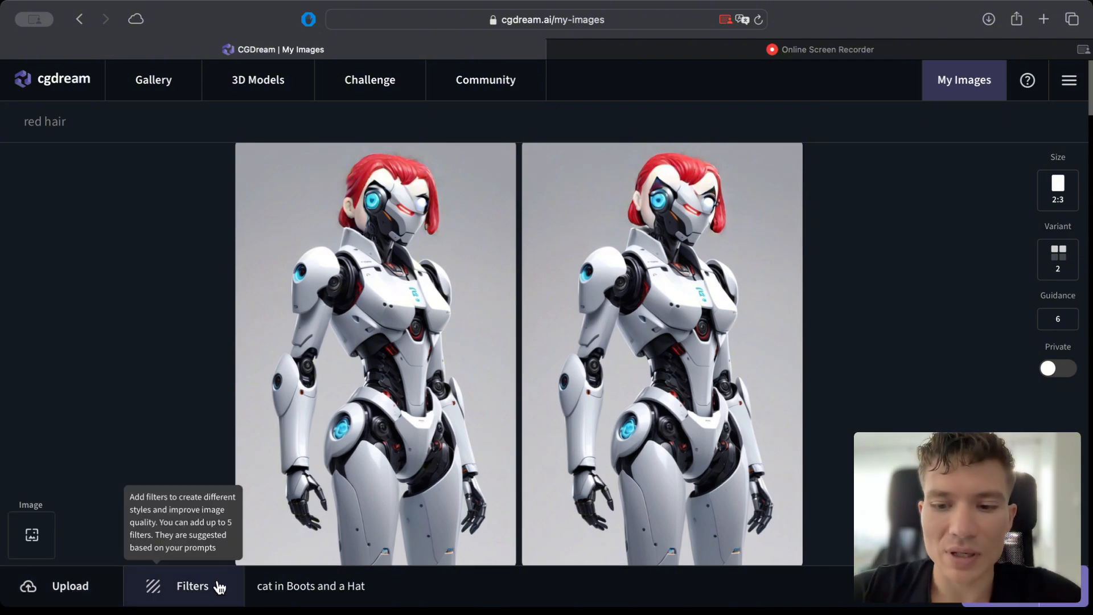
pyautogui.click(345, 585)
pyautogui.tripleClick(343, 584)
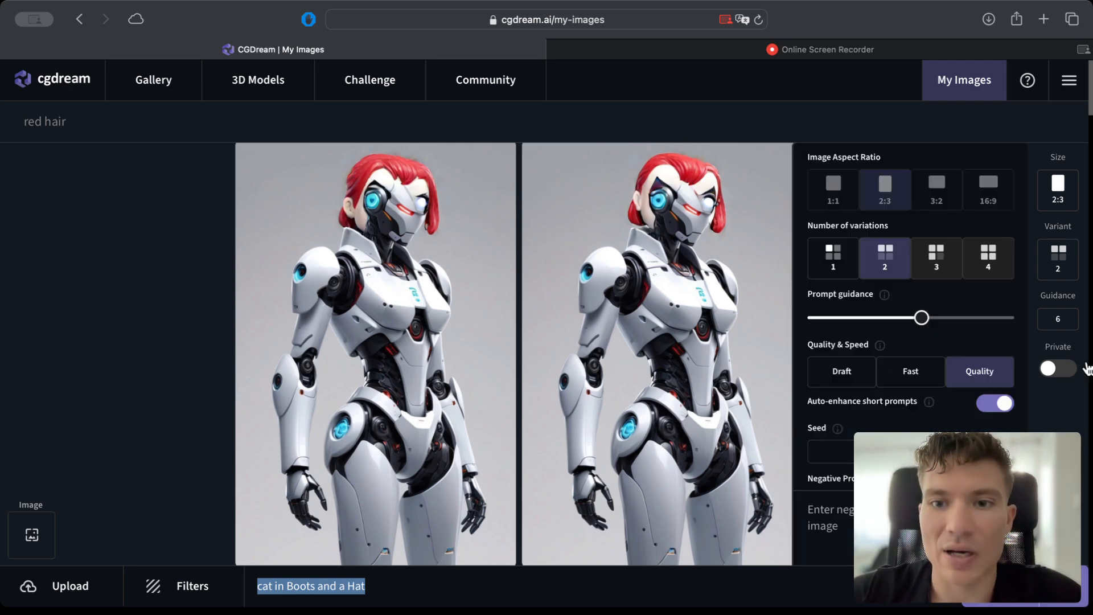
pyautogui.moveTo(1081, 269)
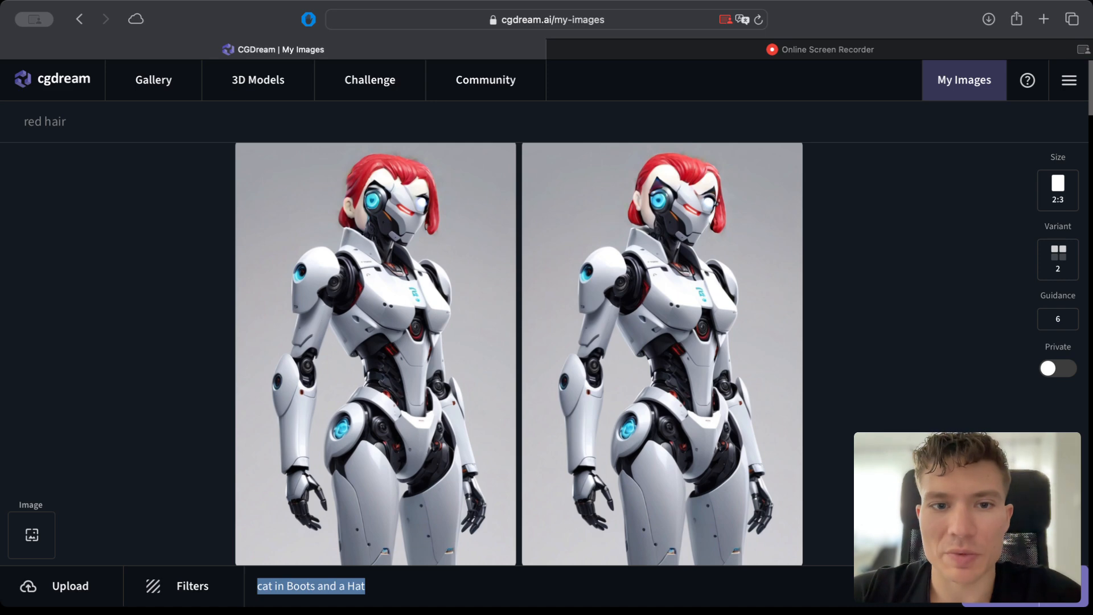
pyautogui.click(311, 586)
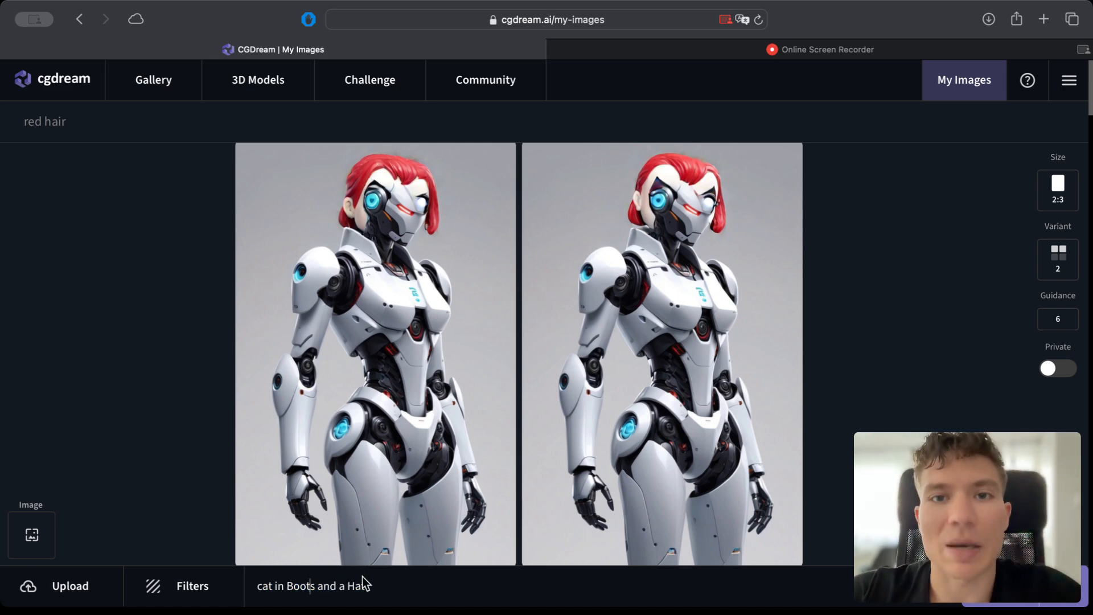
# Set the number of variations to 1 in the image generation settings.
pyautogui.moveTo(1066, 162)
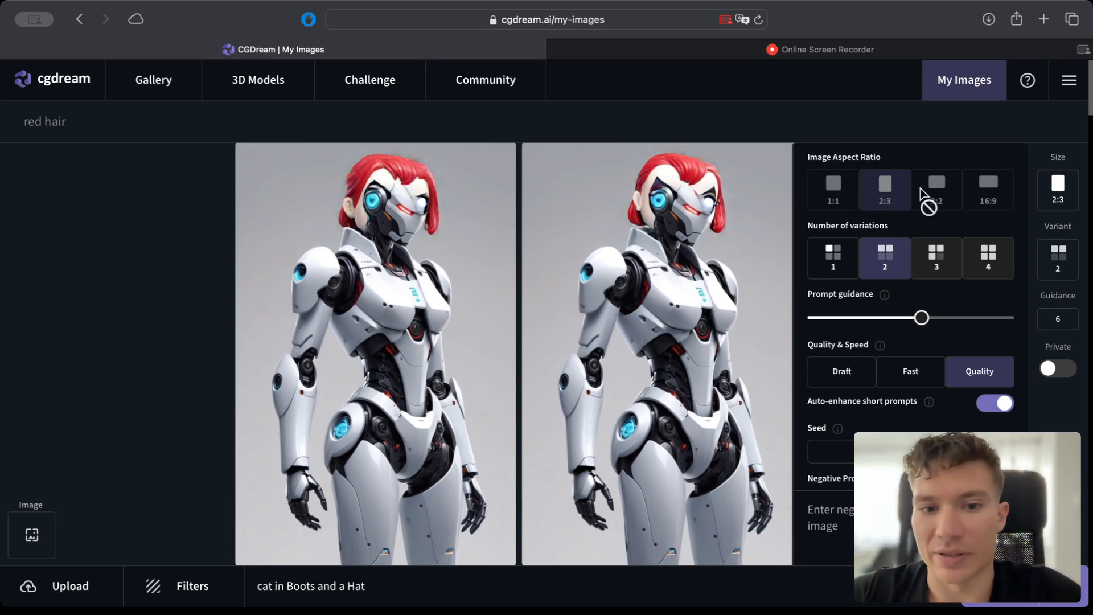
pyautogui.click(836, 251)
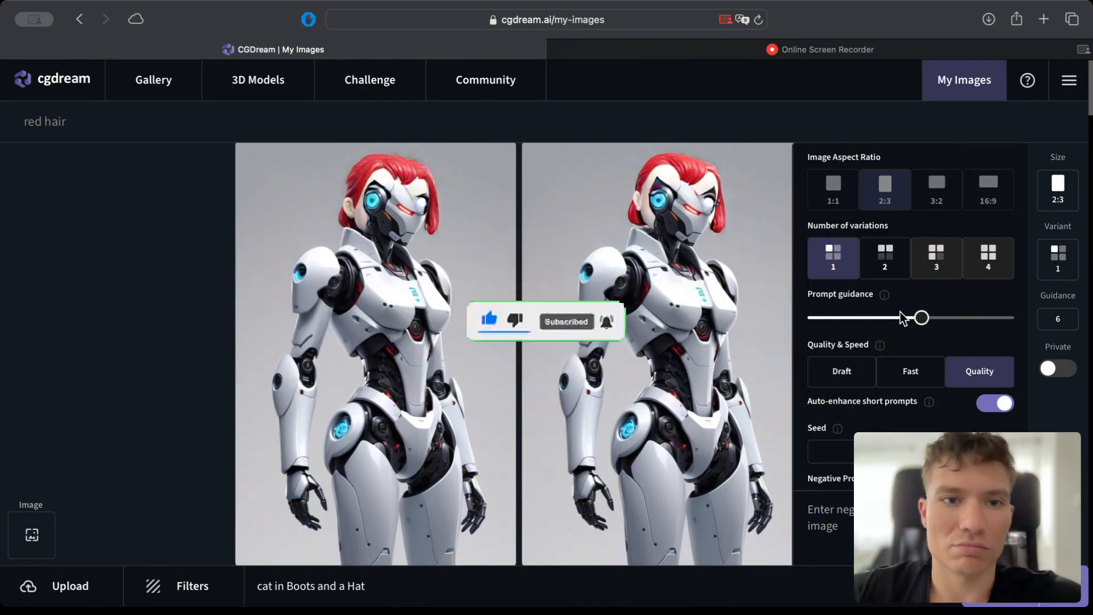
pyautogui.moveTo(882, 300)
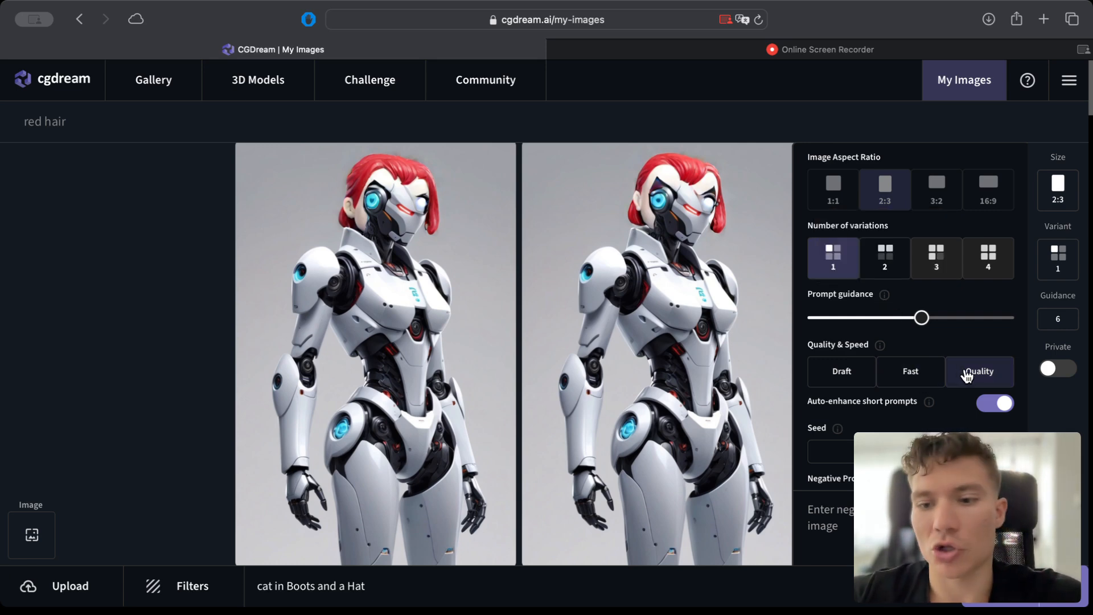
# Open the recommended filters for the prompt "cat in Boots and a Hat" and browse the styles to the end of the list.
pyautogui.scroll(-3, 967, 374)
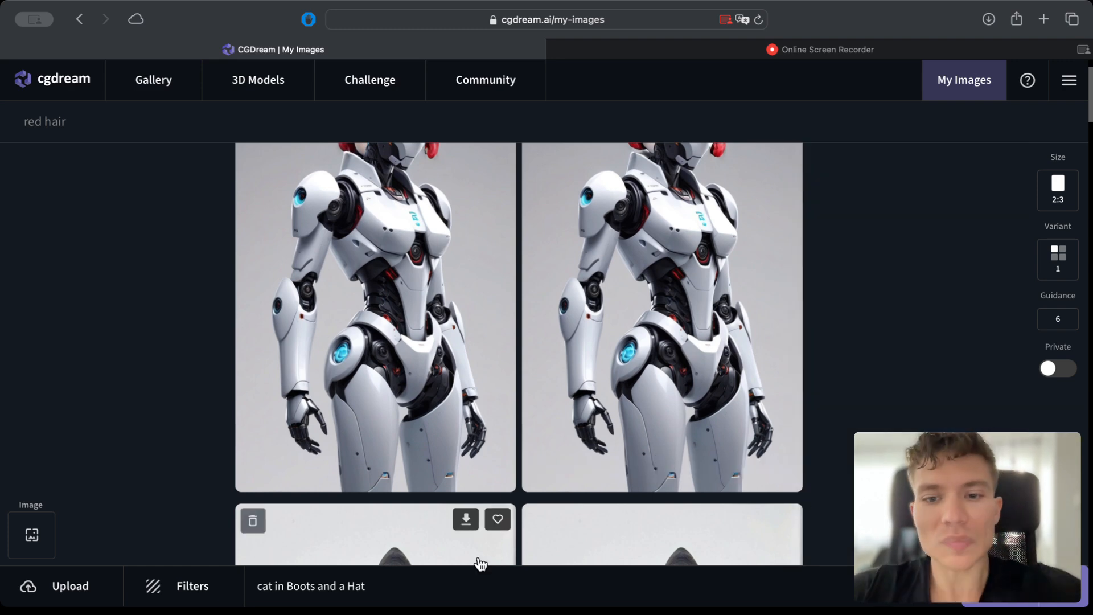
pyautogui.click(371, 587)
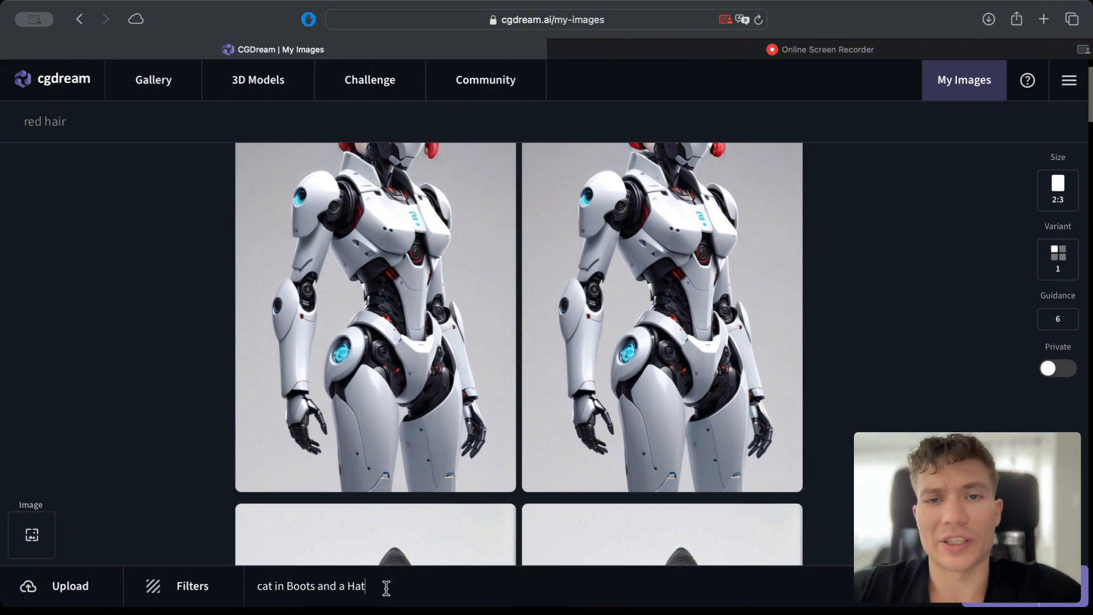
pyautogui.click(190, 587)
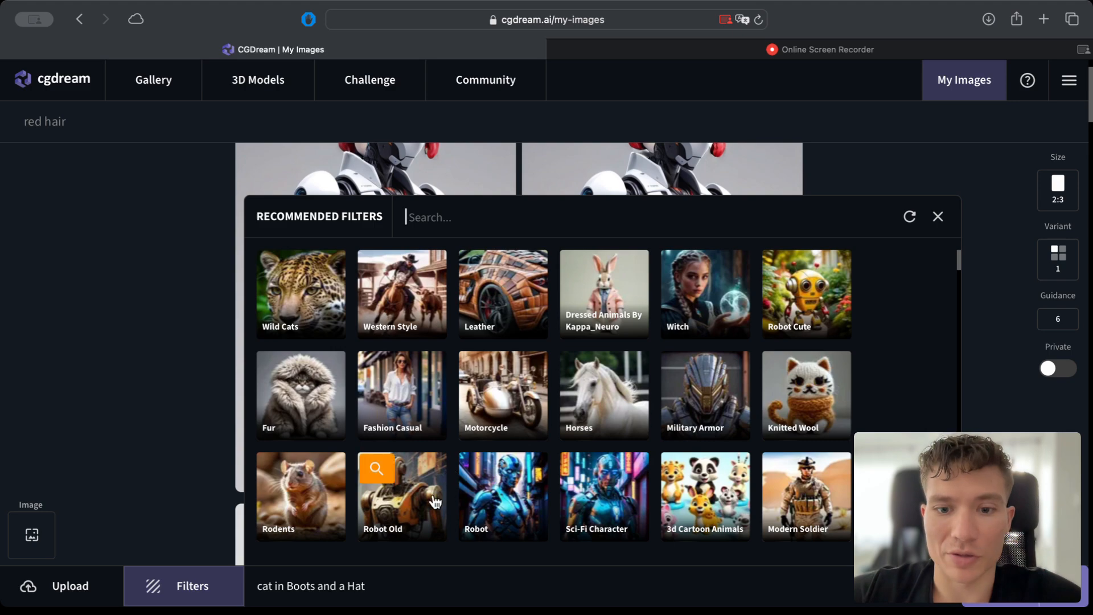
pyautogui.scroll(-10, 434, 501)
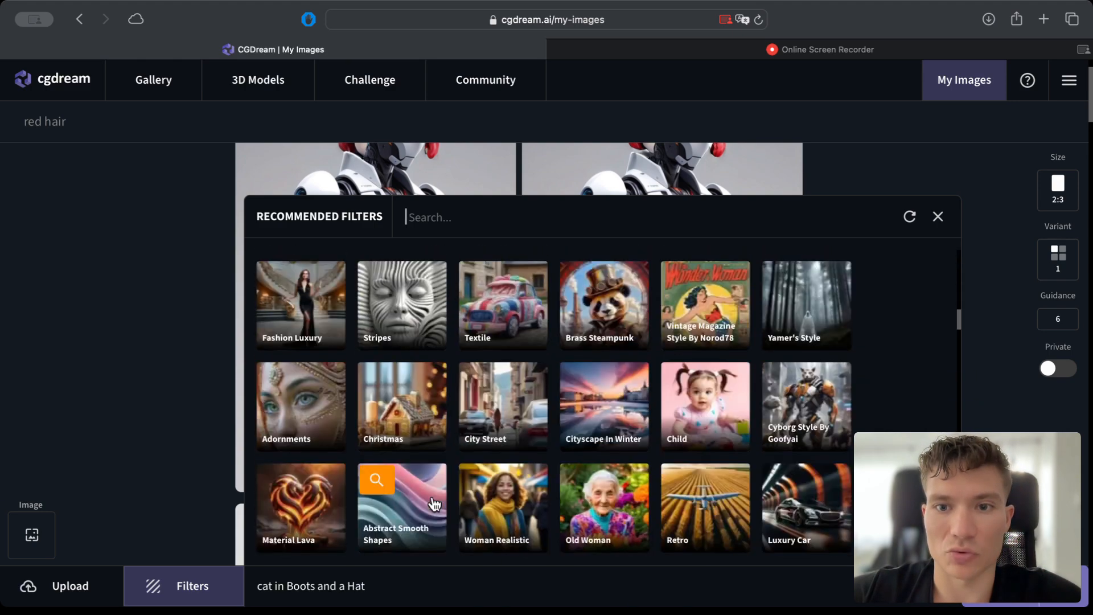
pyautogui.scroll(-15, 434, 504)
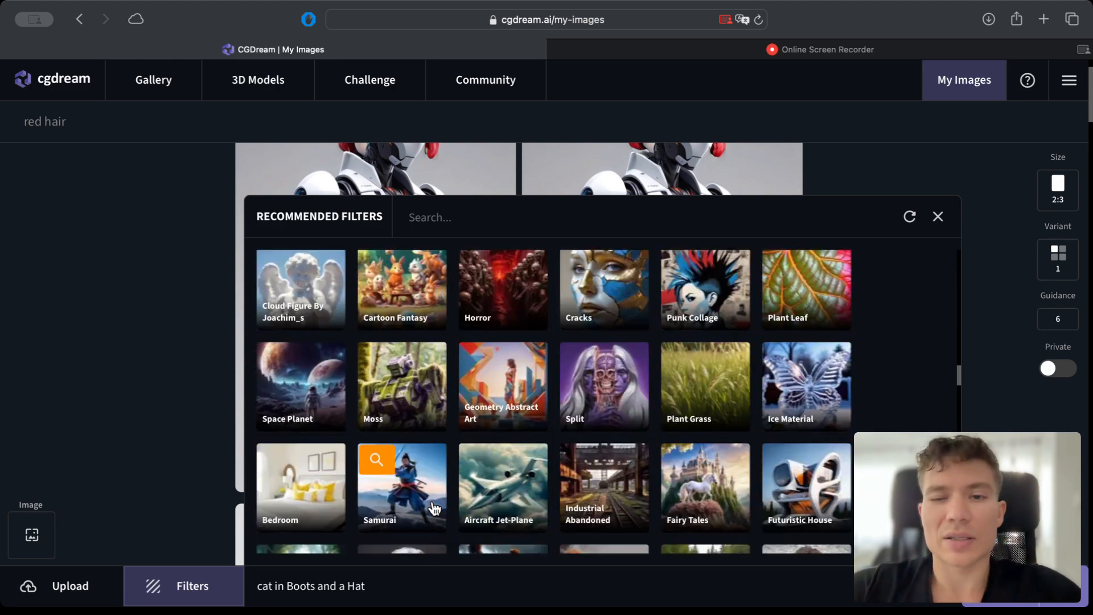
pyautogui.scroll(-15, 434, 508)
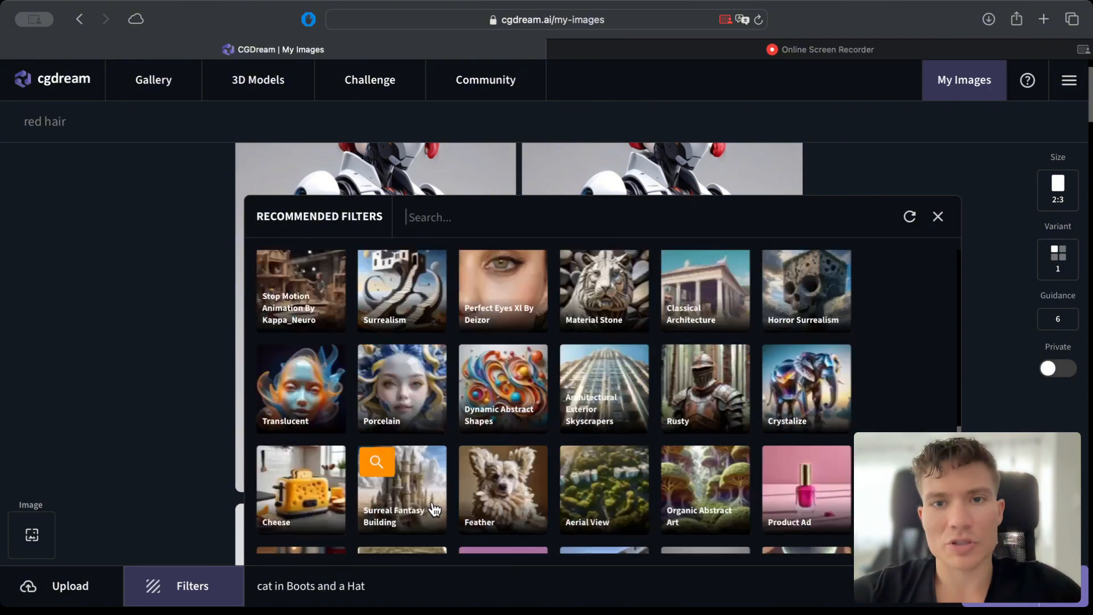
pyautogui.scroll(-15, 435, 508)
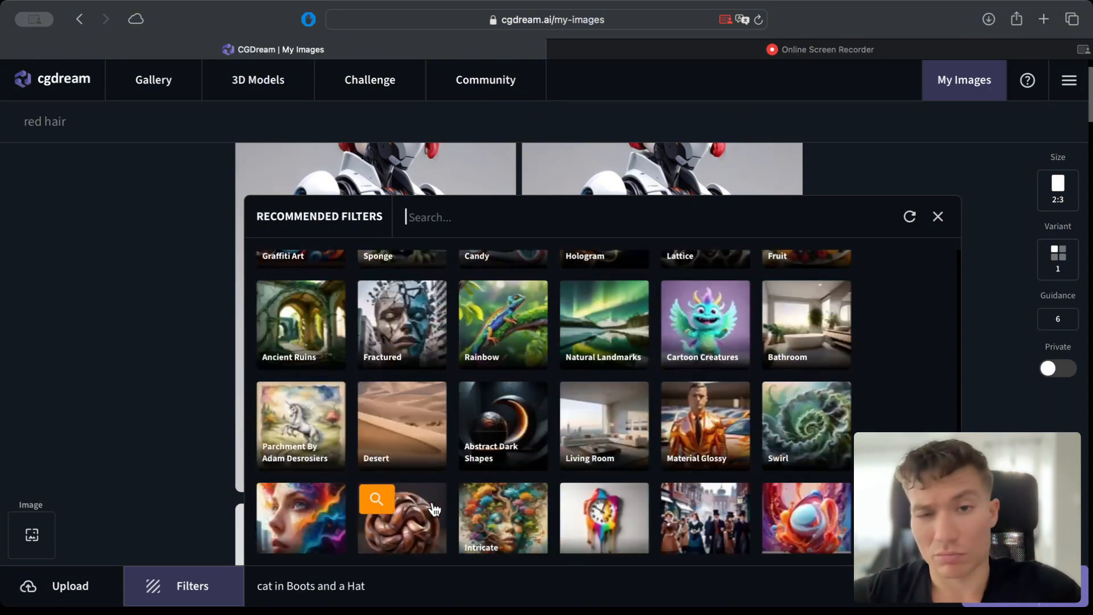
pyautogui.scroll(-15, 435, 509)
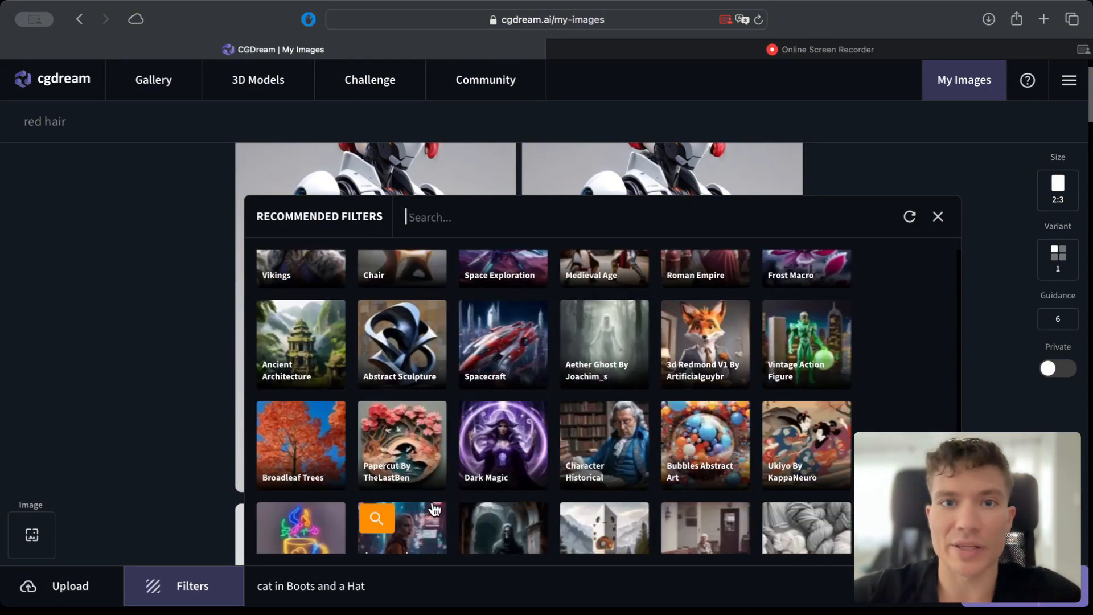
pyautogui.scroll(-2, 435, 508)
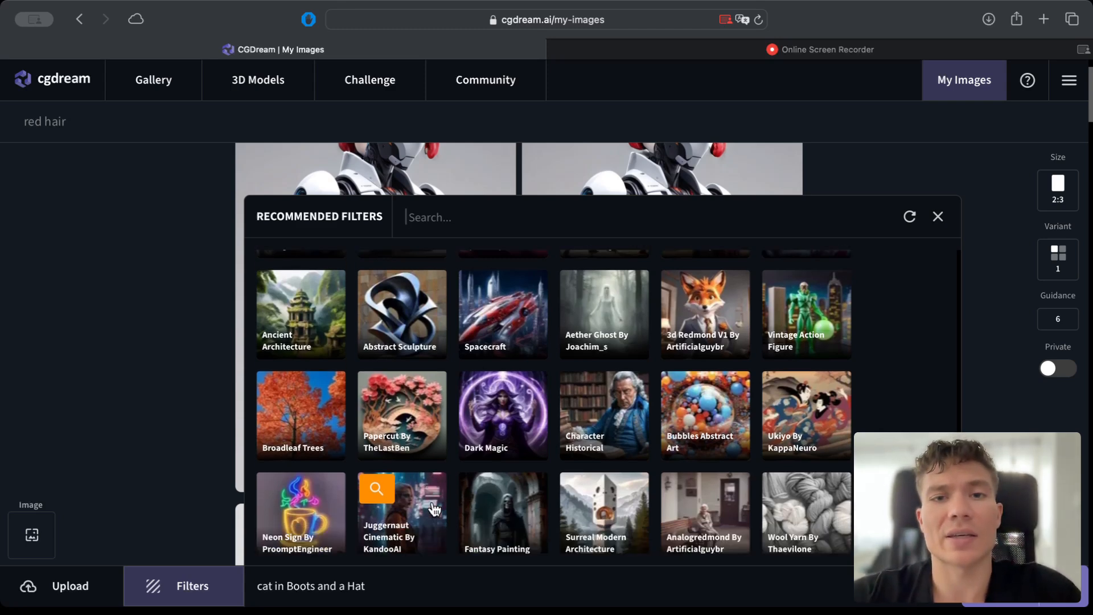
pyautogui.scroll(-2, 434, 508)
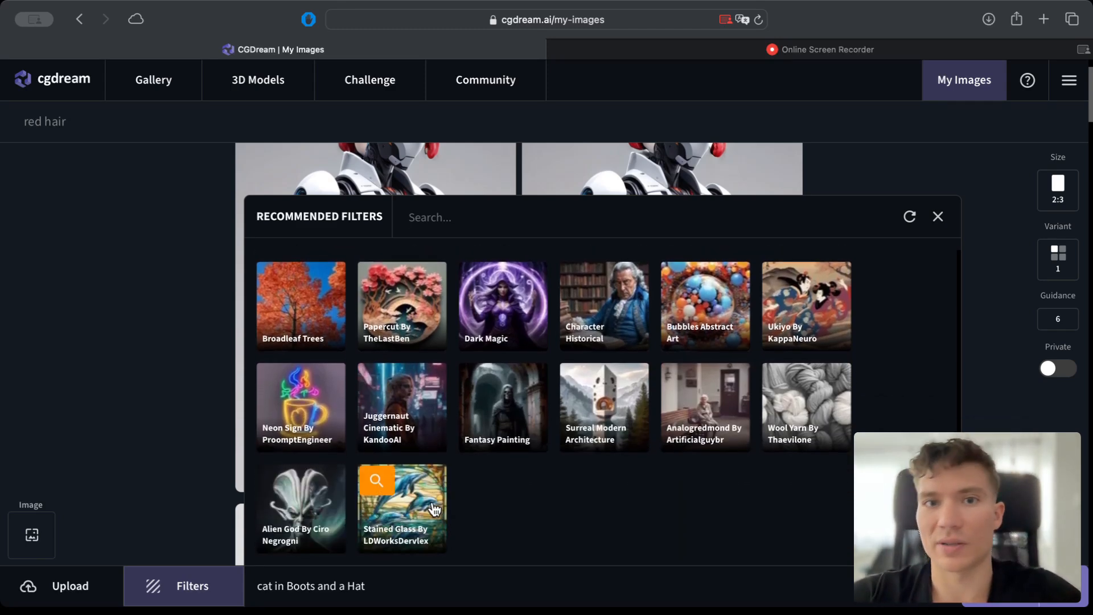
pyautogui.scroll(-1, 435, 508)
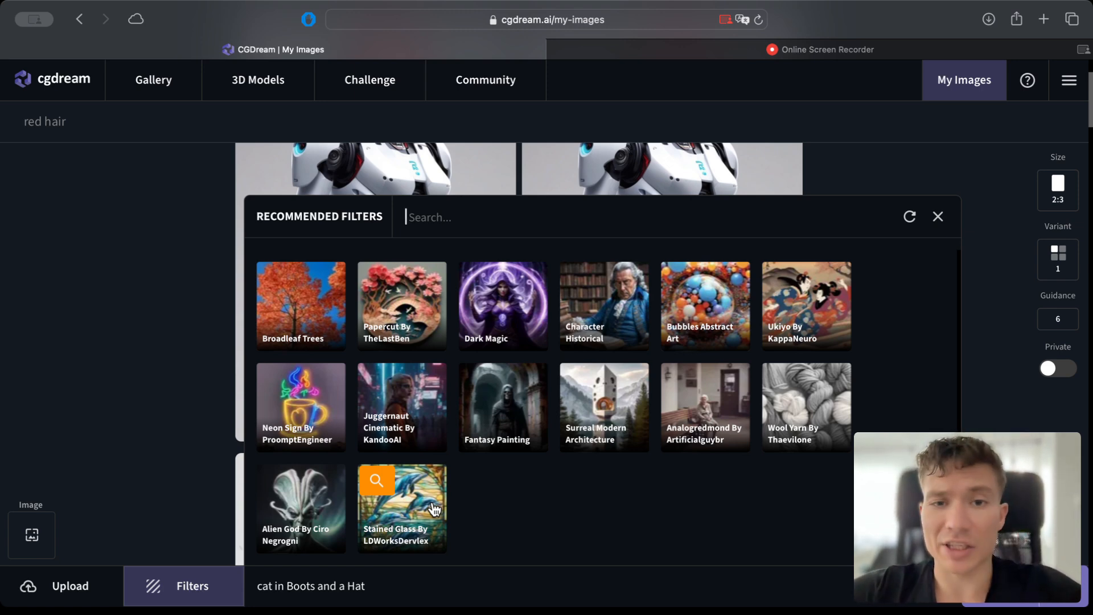
# Find the Samurai filter among the recommended filters and add it to the image prompt.
pyautogui.scroll(2, 393, 501)
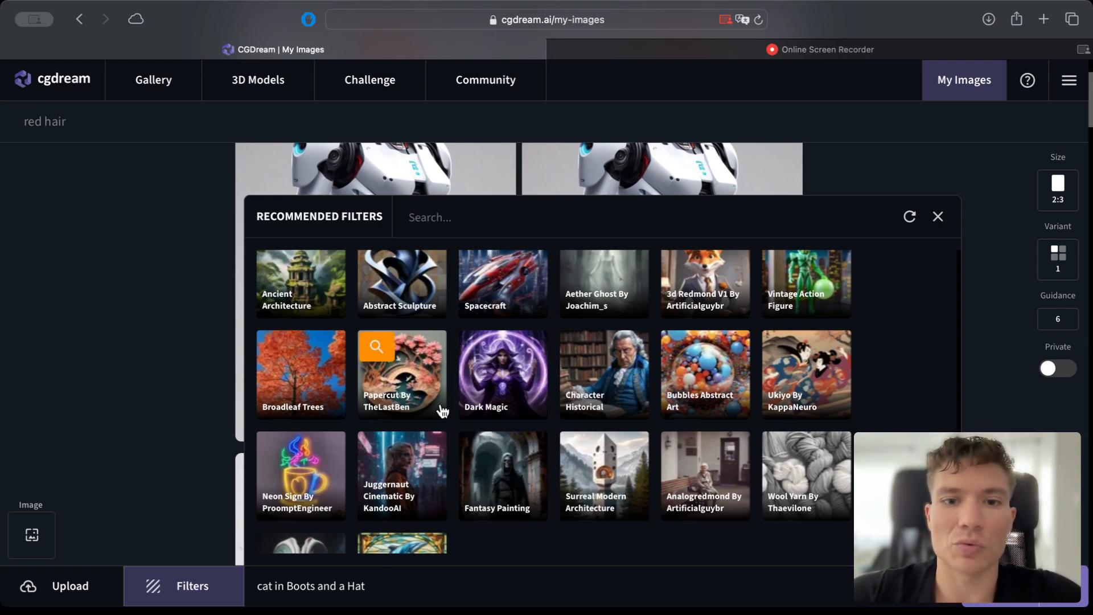
pyautogui.scroll(-10, 427, 416)
pyautogui.scroll(-15, 413, 421)
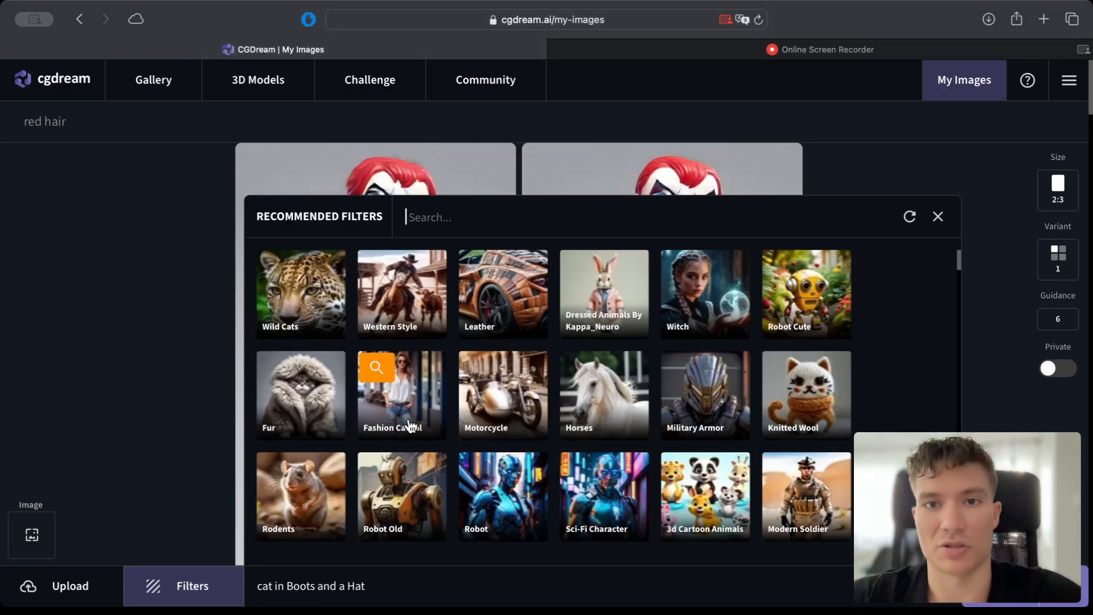
pyautogui.scroll(-6, 408, 424)
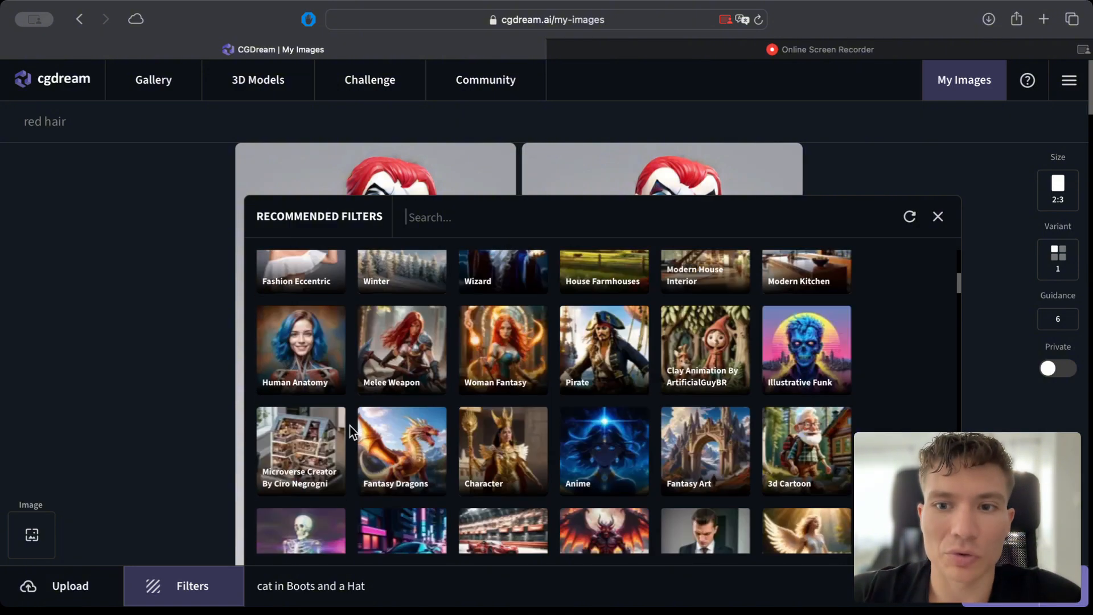
pyautogui.scroll(-15, 350, 425)
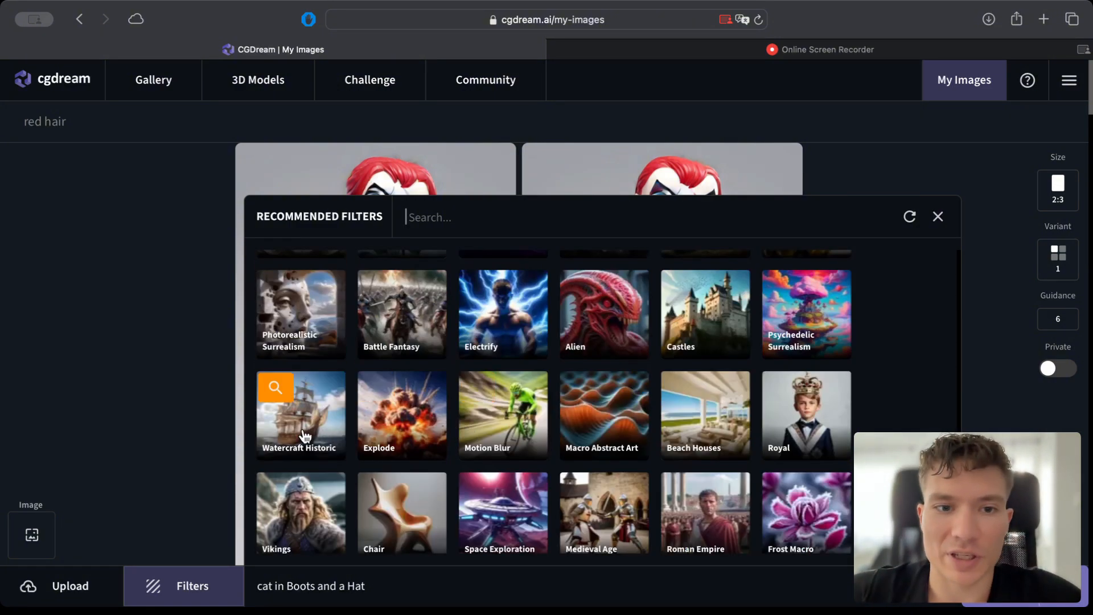
pyautogui.scroll(-3, 358, 425)
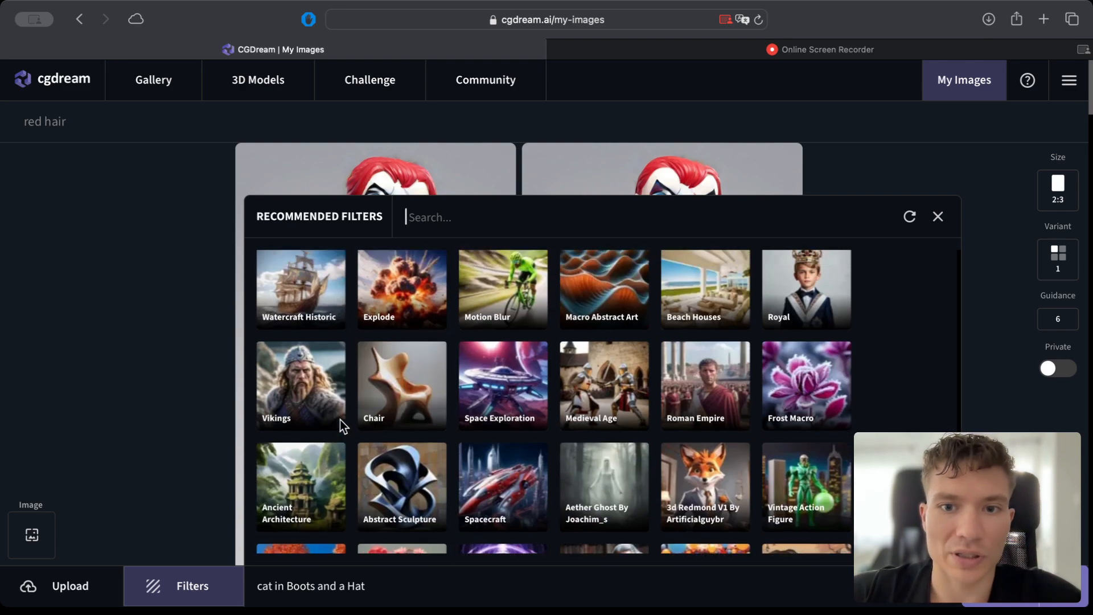
pyautogui.scroll(6, 598, 433)
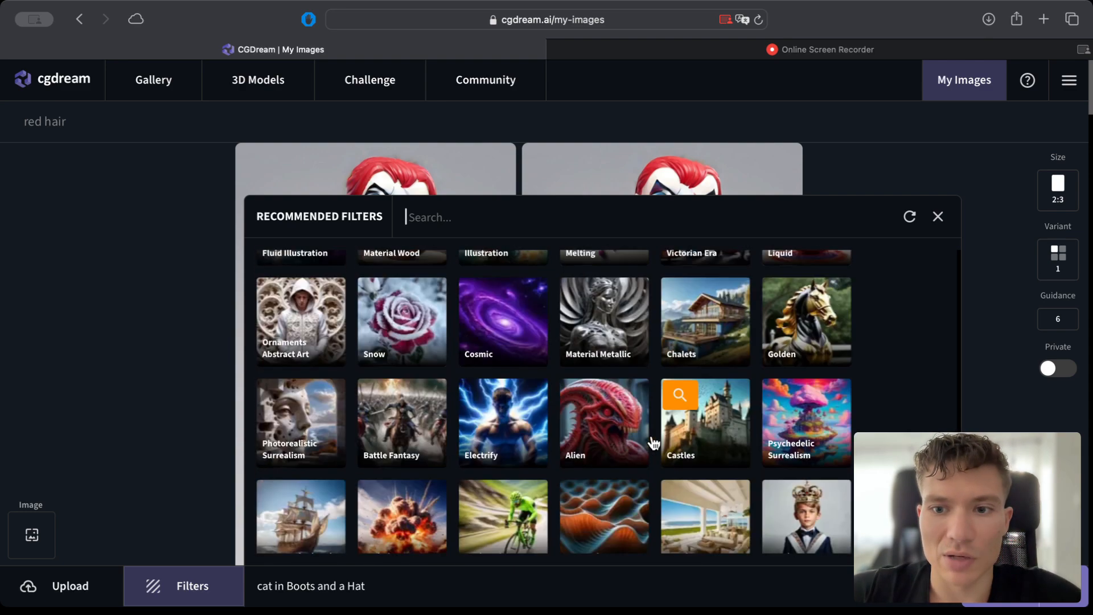
pyautogui.scroll(5, 655, 442)
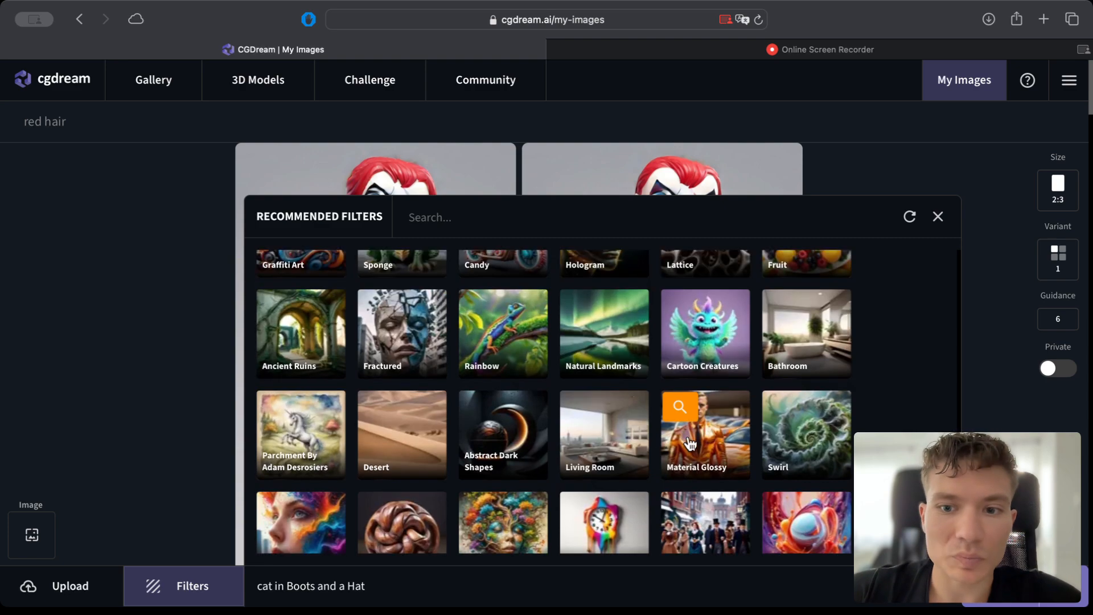
pyautogui.scroll(9, 691, 444)
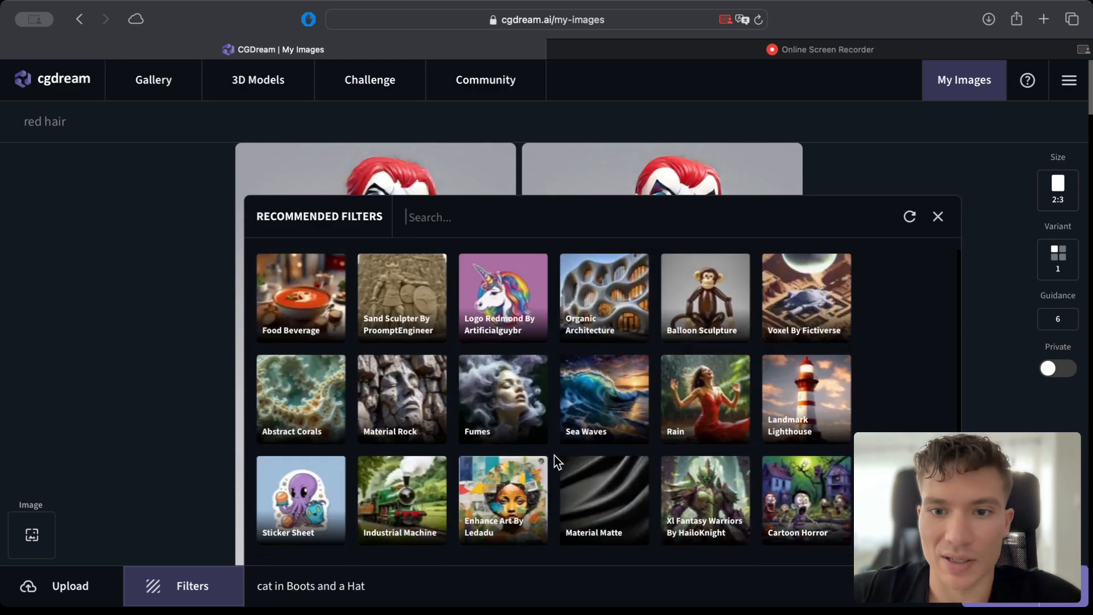
pyautogui.scroll(12, 555, 455)
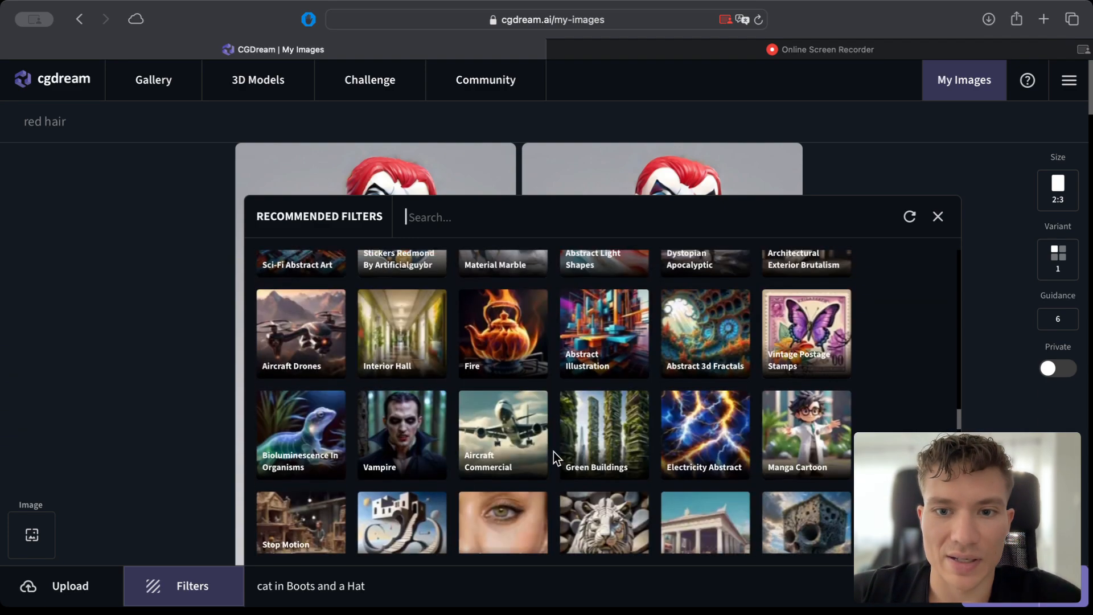
pyautogui.scroll(10, 554, 452)
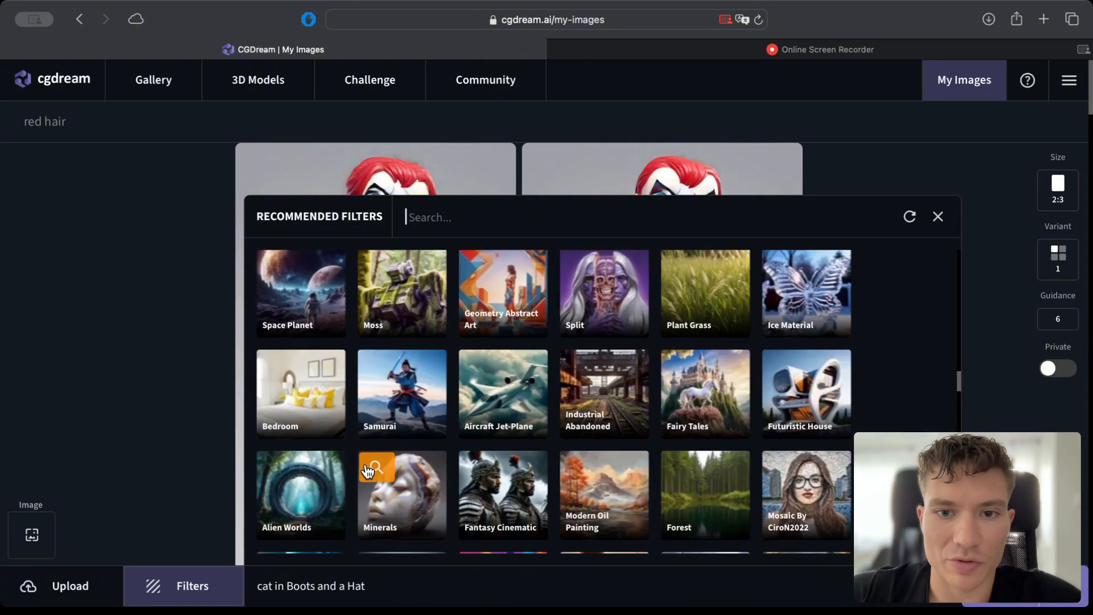
pyautogui.click(422, 411)
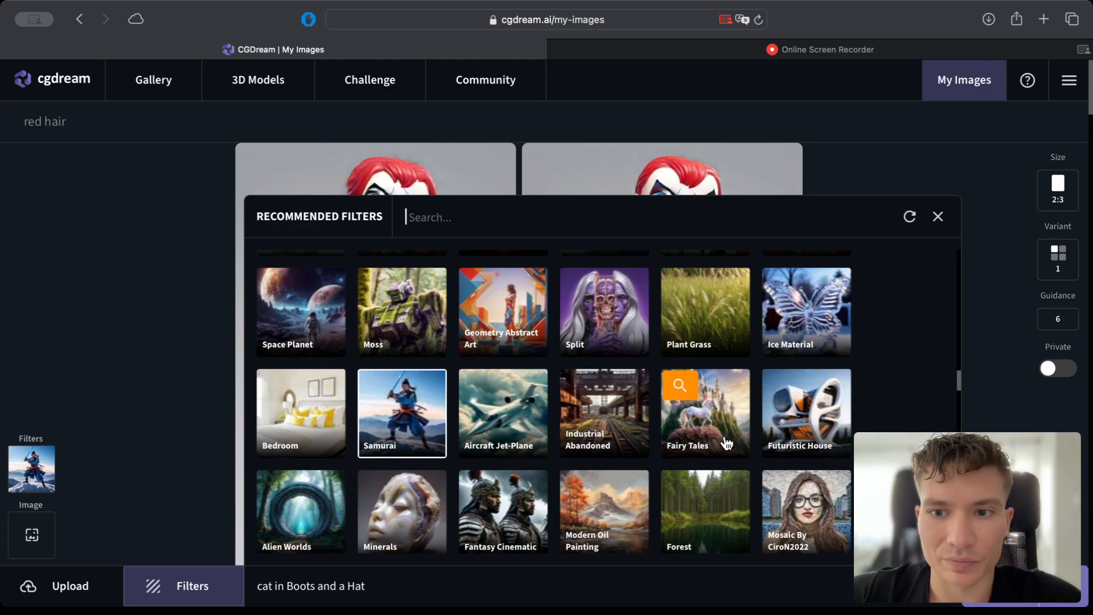
# Find the Toy Pop Figure By ProomptEngineer filter among the recommended filters and add it alongside the Samurai filter.
pyautogui.scroll(-3, 695, 439)
pyautogui.scroll(-5, 662, 438)
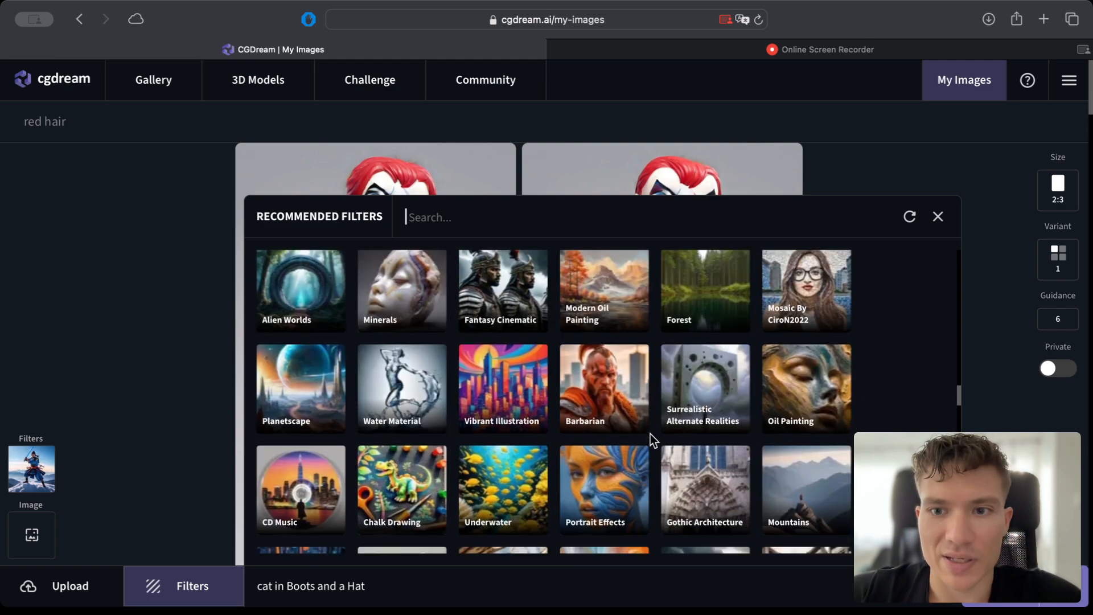
pyautogui.scroll(-6, 583, 438)
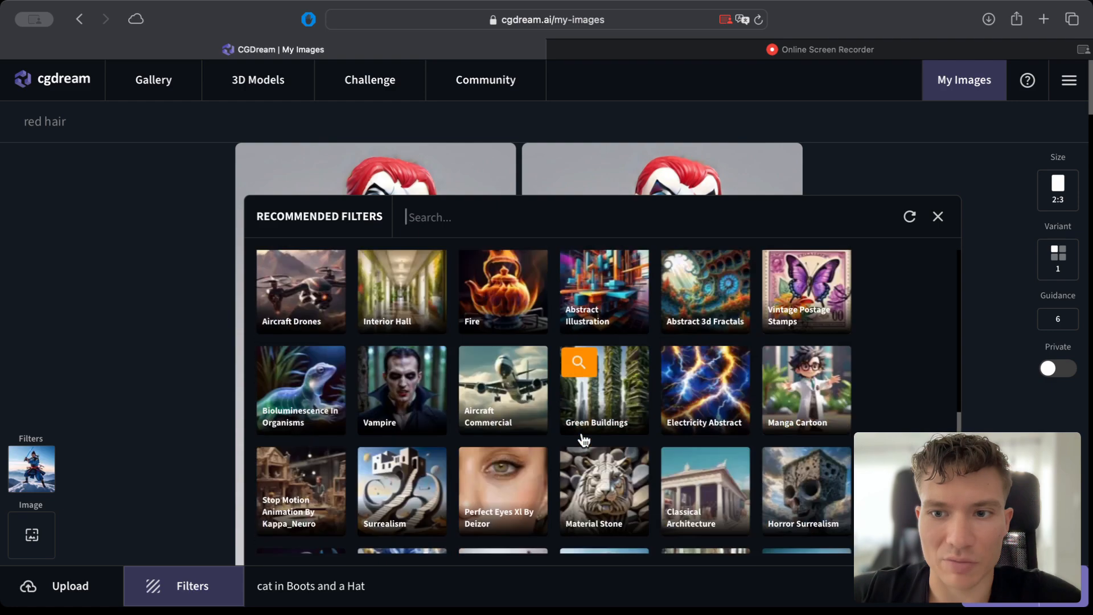
pyautogui.scroll(-5, 647, 437)
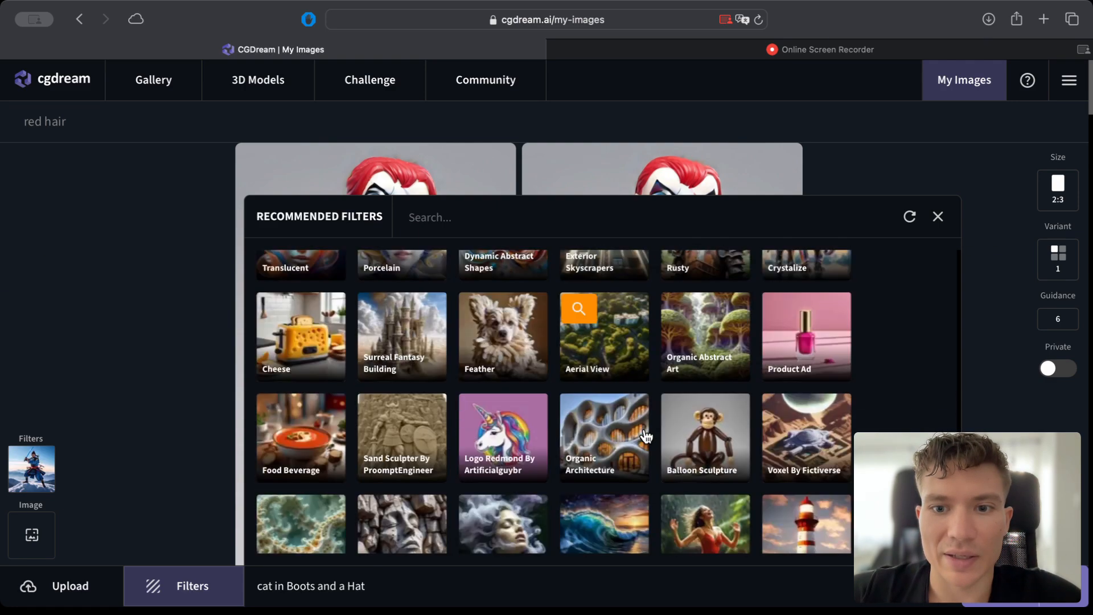
pyautogui.scroll(-4, 646, 436)
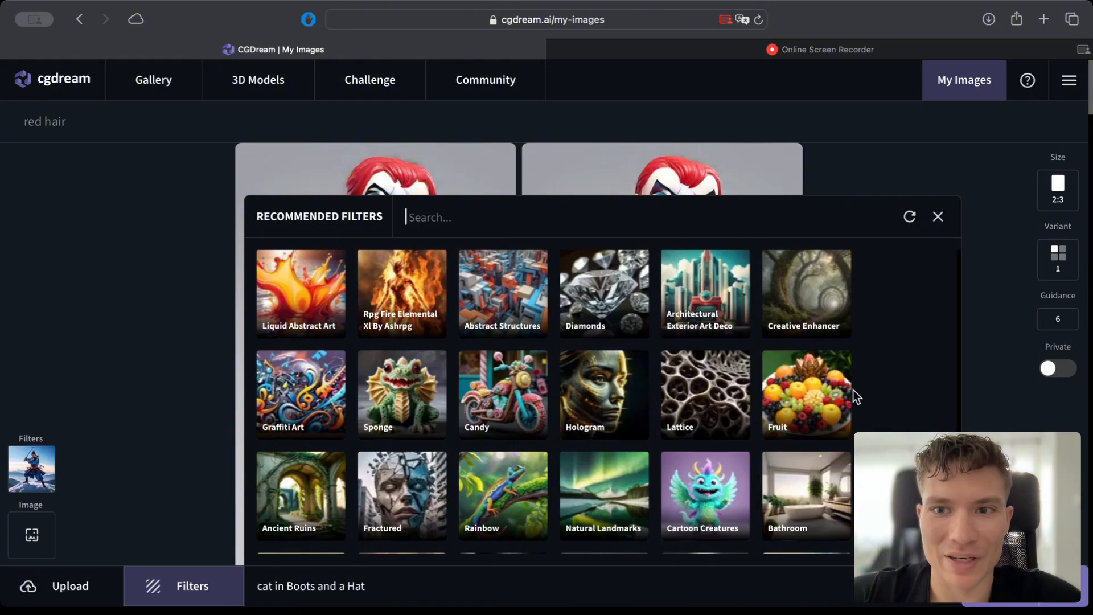
pyautogui.scroll(-5, 853, 391)
pyautogui.scroll(-10, 788, 427)
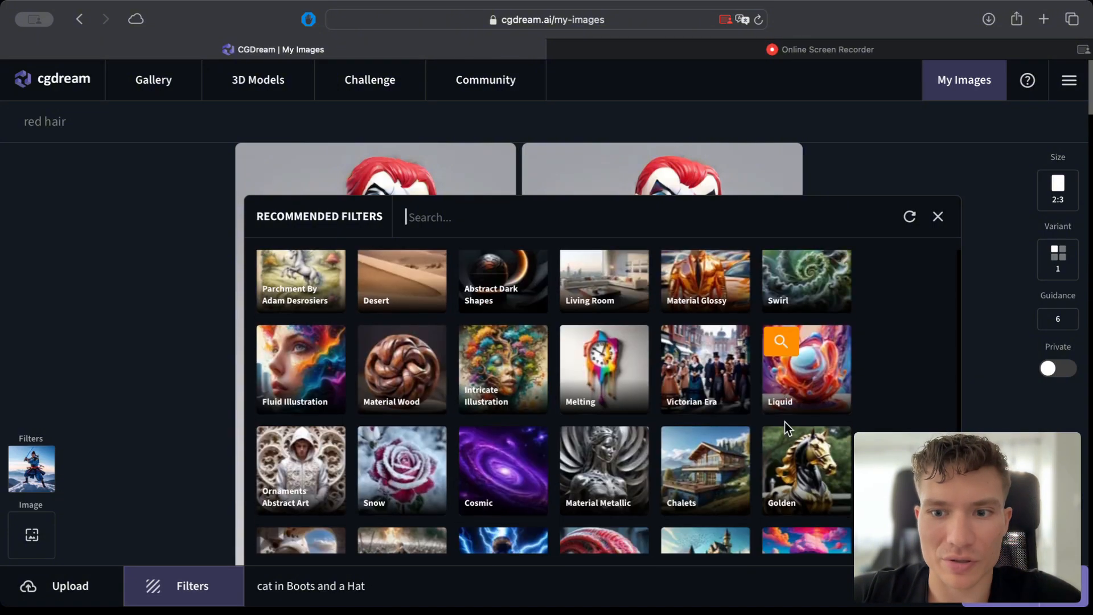
pyautogui.scroll(-3, 661, 425)
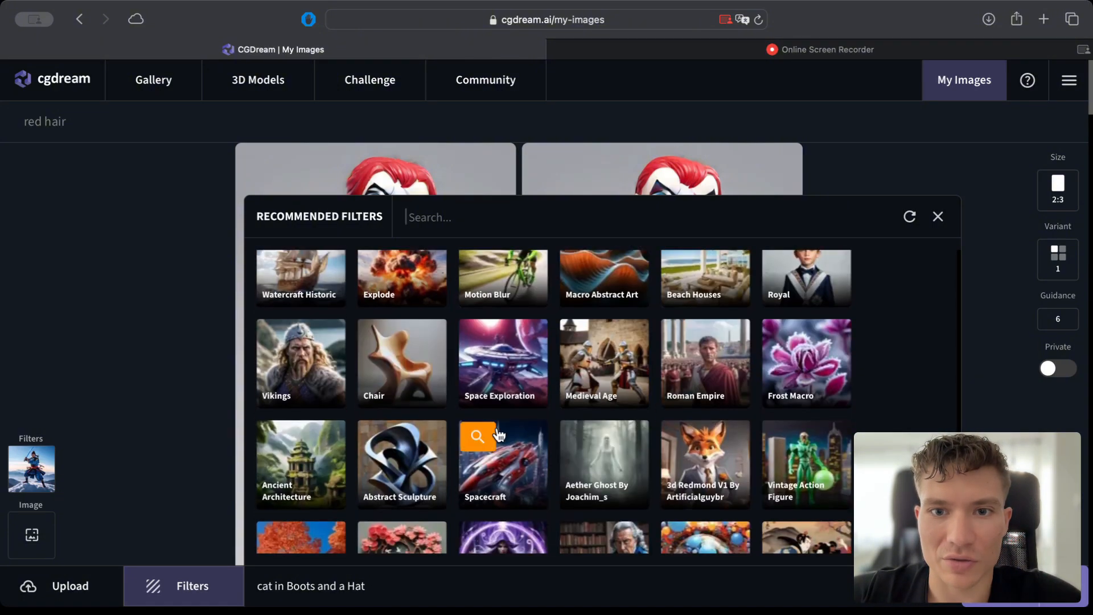
pyautogui.scroll(8, 423, 439)
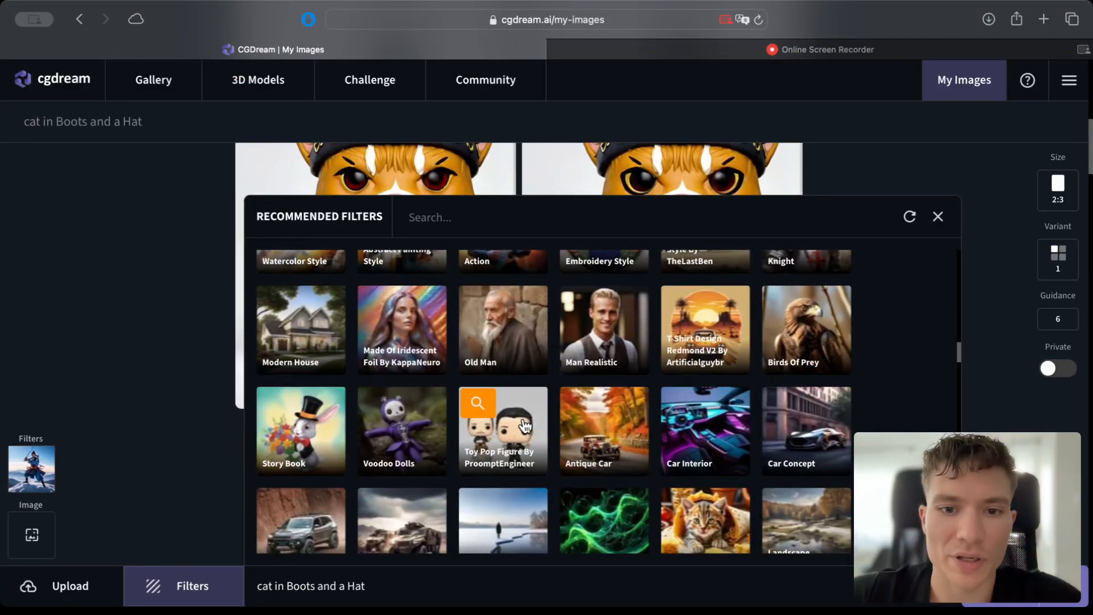
pyautogui.click(520, 428)
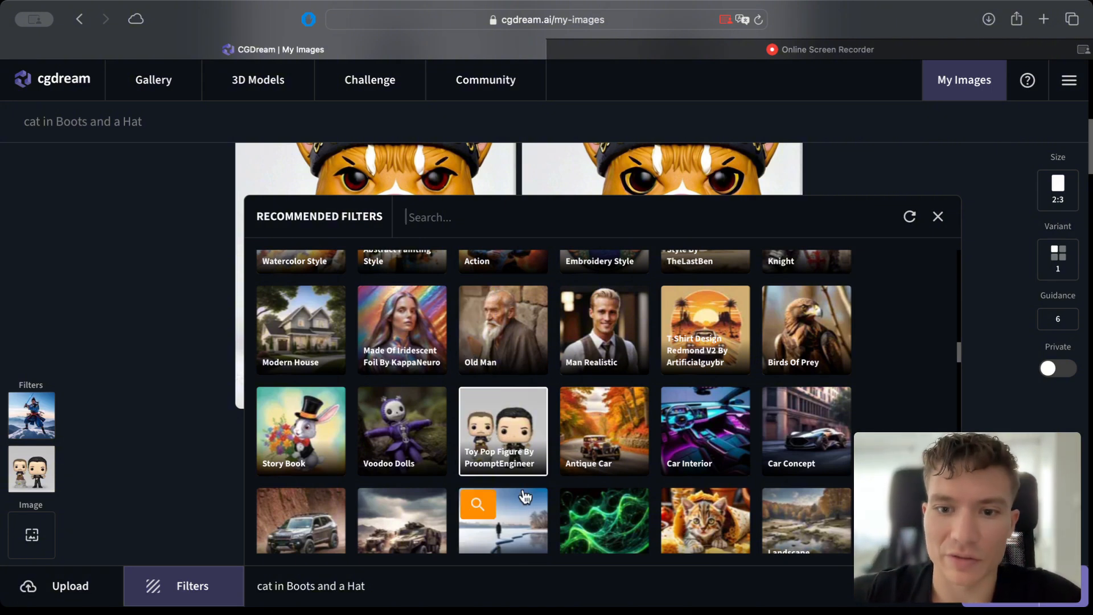
# Generate the "cat in Boots and a Hat" image with the Samurai and Toy Pop Figure filters.
pyautogui.moveTo(4, 537)
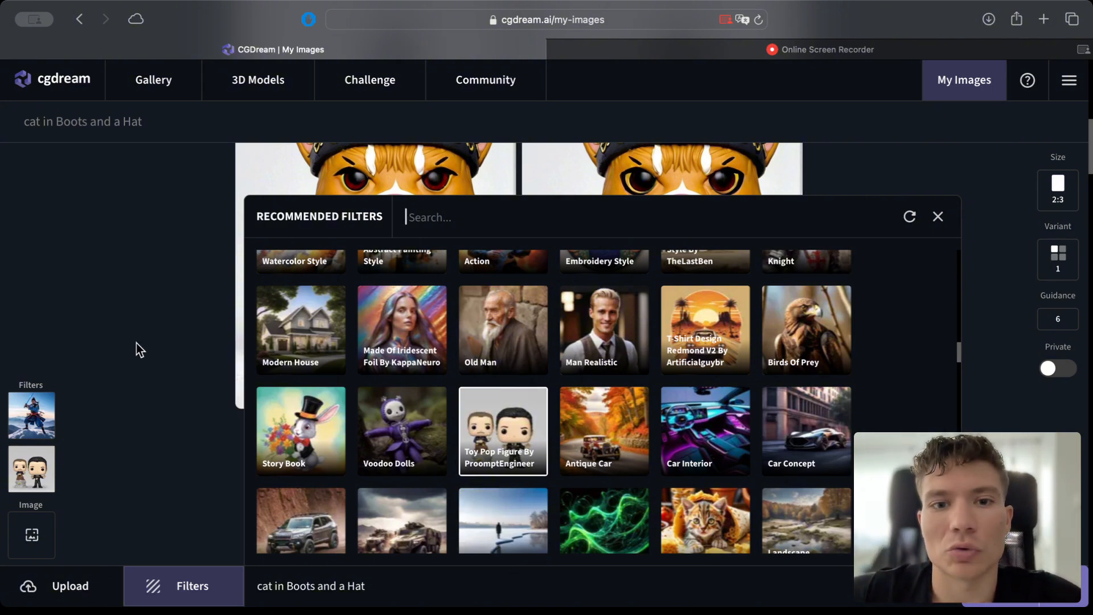
pyautogui.moveTo(26, 449)
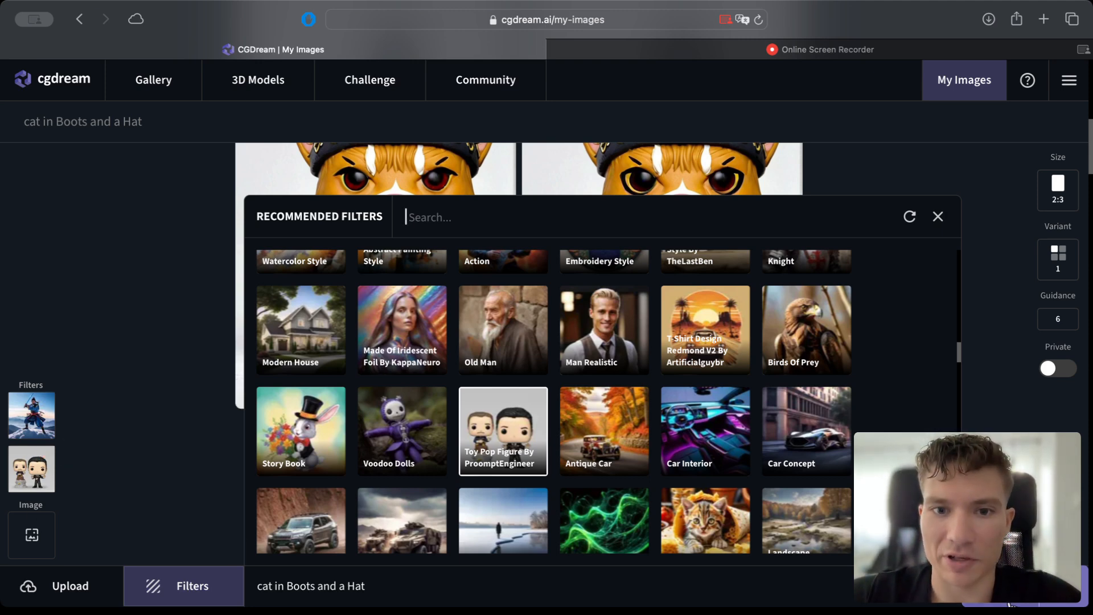
pyautogui.click(990, 602)
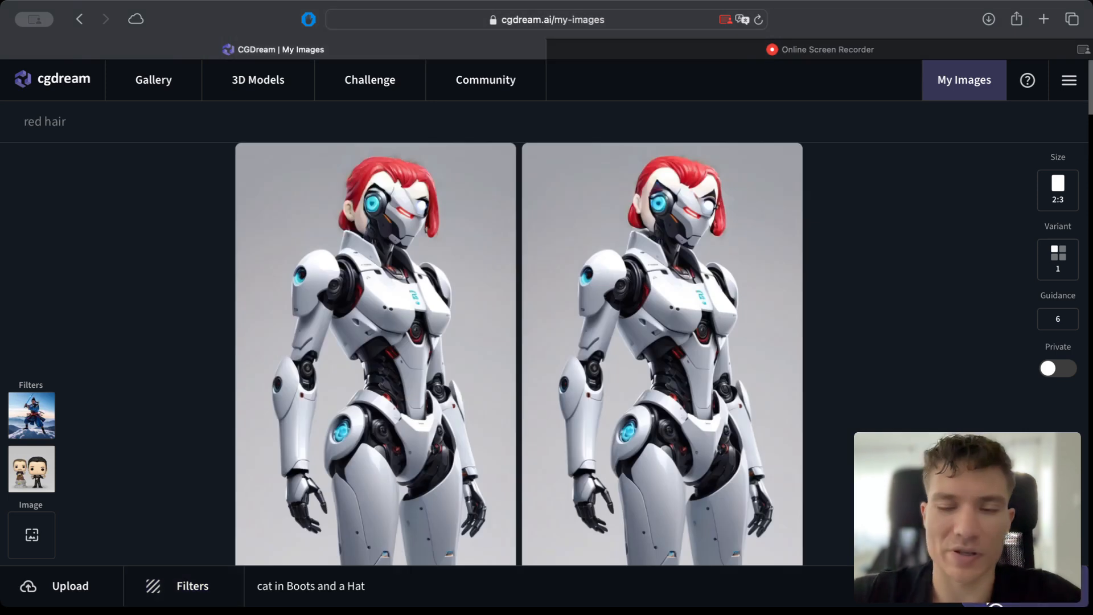
# Set the strength of the Samurai filter to 0.30 and of the Toy Pop Figure filter to 0.75.
pyautogui.moveTo(5, 413)
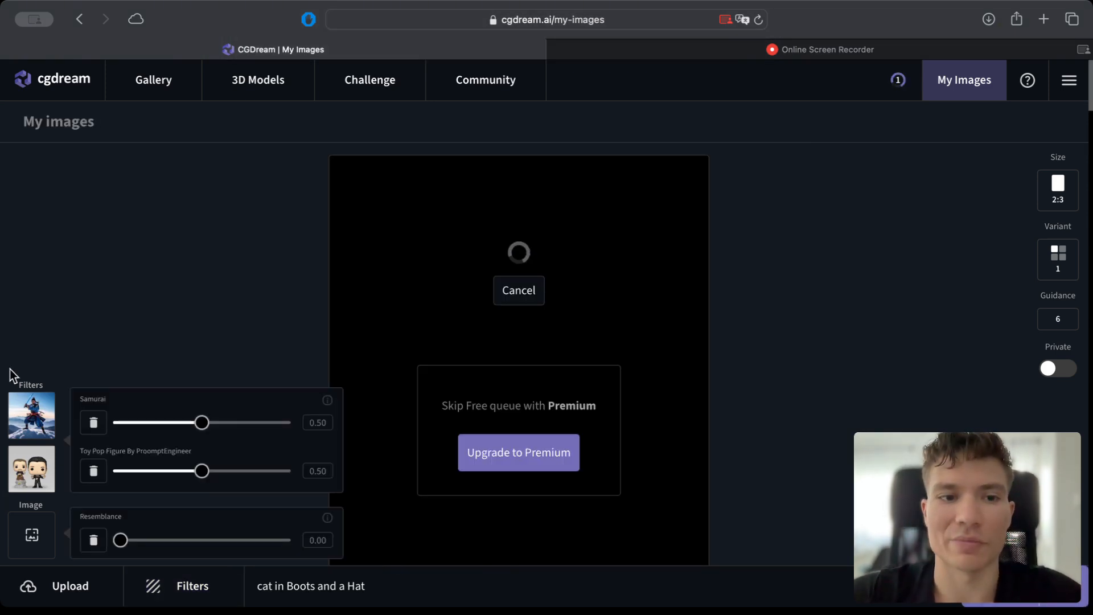
pyautogui.moveTo(36, 421)
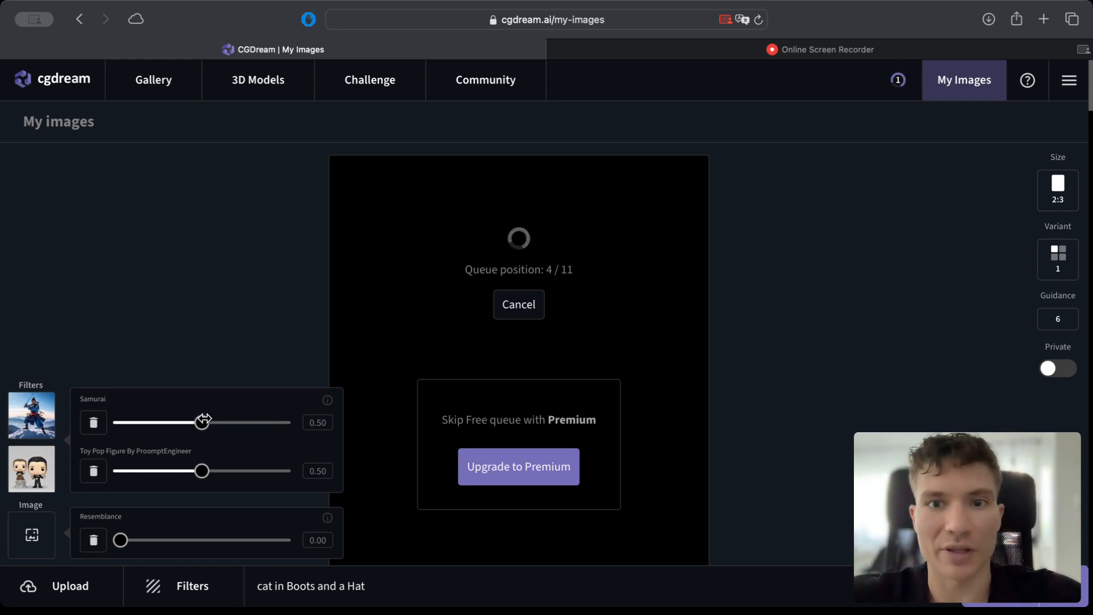
pyautogui.moveTo(201, 421); pyautogui.dragTo(269, 423)
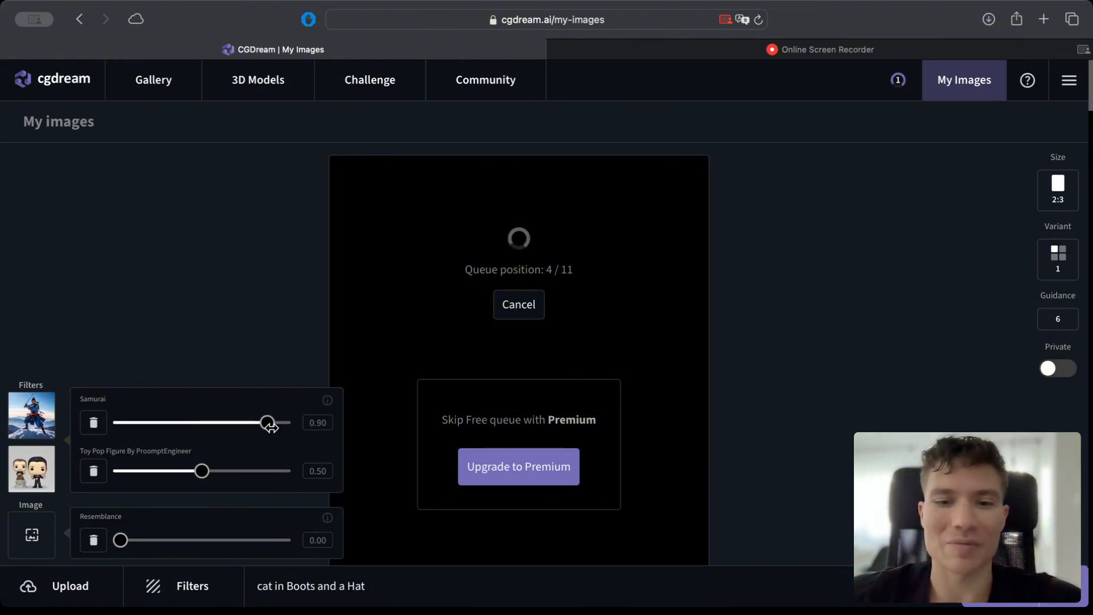
pyautogui.moveTo(202, 470)
pyautogui.mouseDown()
pyautogui.moveTo(249, 470)
pyautogui.moveTo(186, 472)
pyautogui.moveTo(202, 489)
pyautogui.mouseUp()
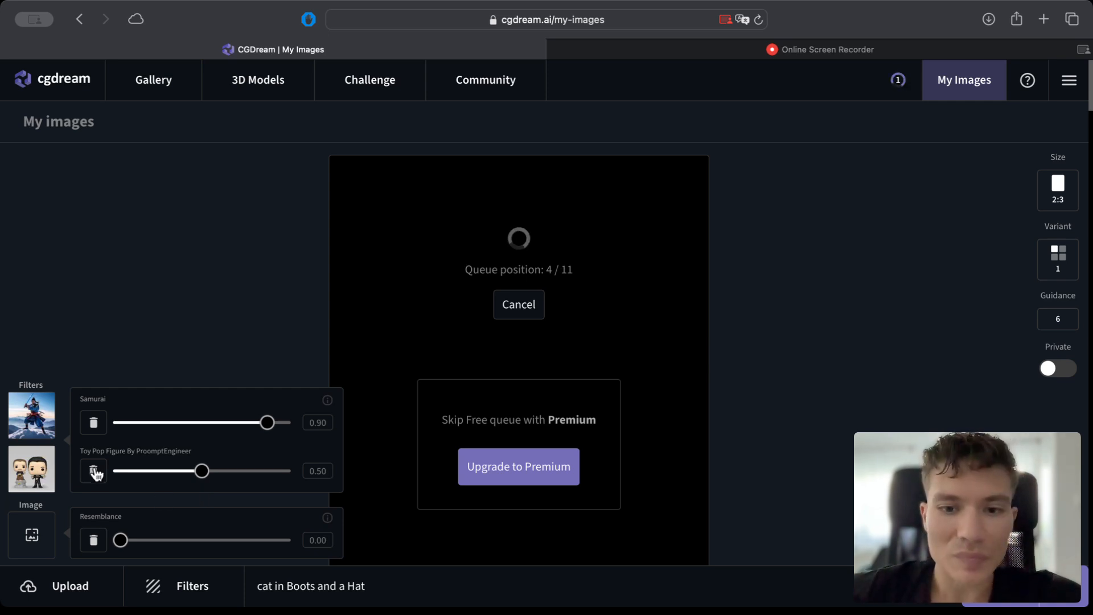
pyautogui.moveTo(222, 471); pyautogui.dragTo(283, 470)
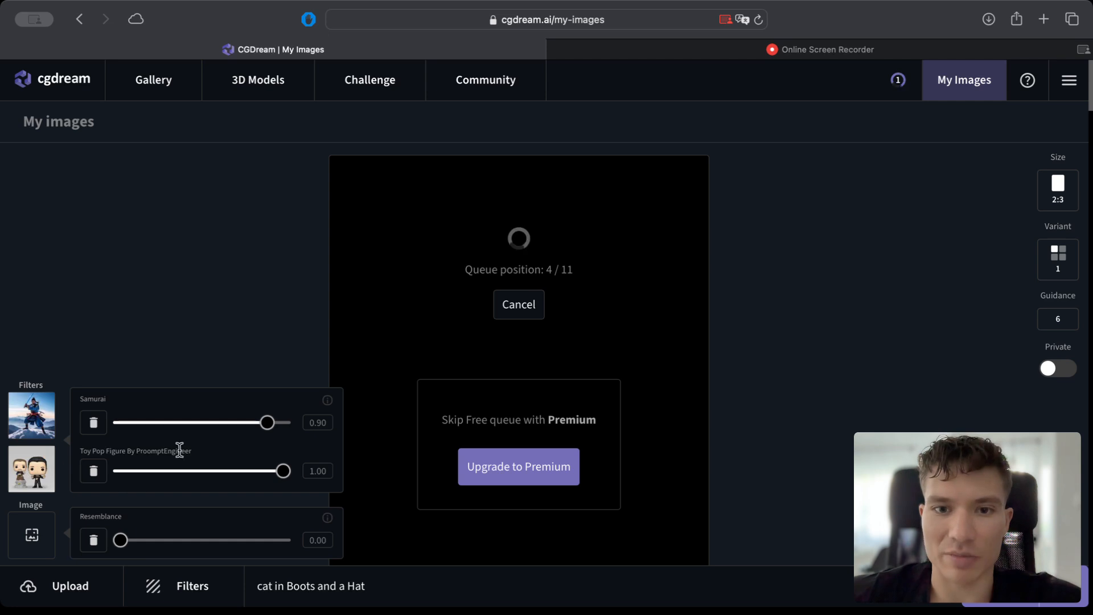
pyautogui.moveTo(274, 473); pyautogui.dragTo(234, 472)
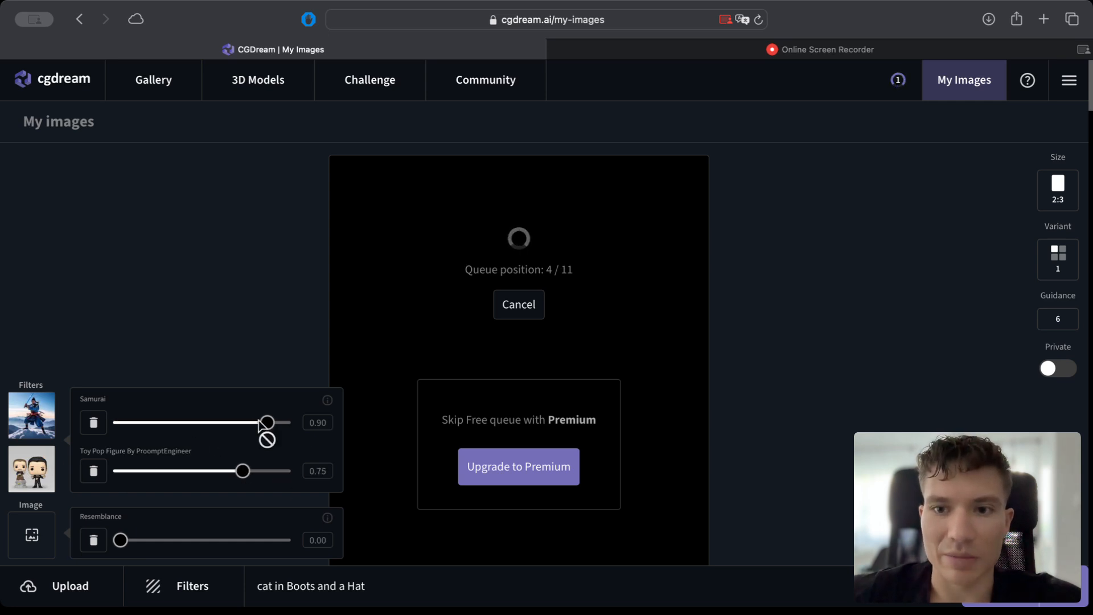
pyautogui.moveTo(266, 430); pyautogui.dragTo(170, 431)
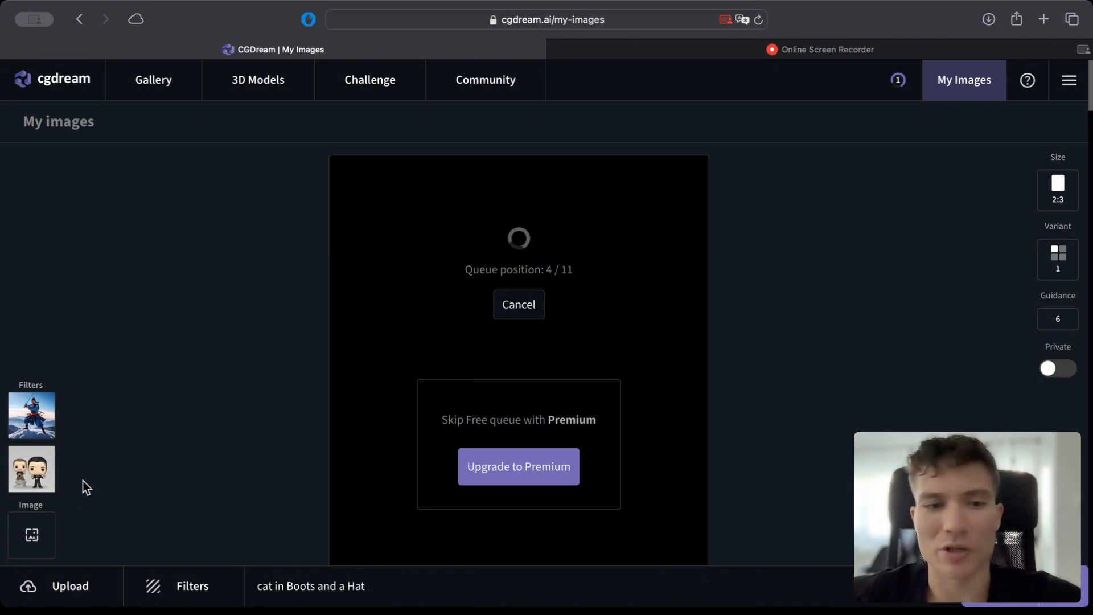
# Examine the generated cat figure and compare it with the earlier images in My Images.
pyautogui.moveTo(48, 469)
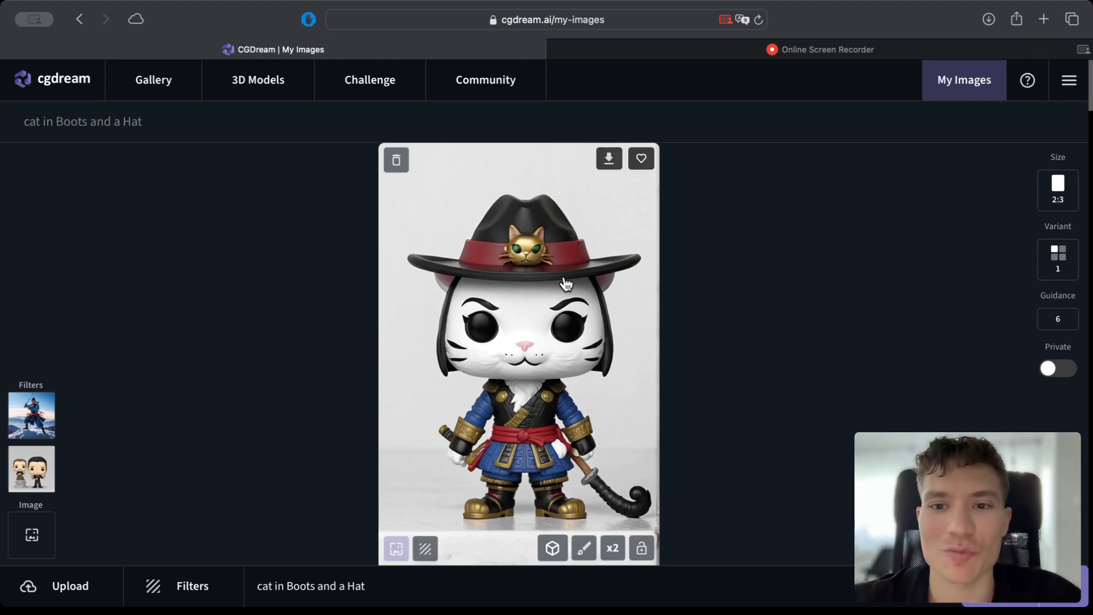
pyautogui.scroll(-6, 427, 295)
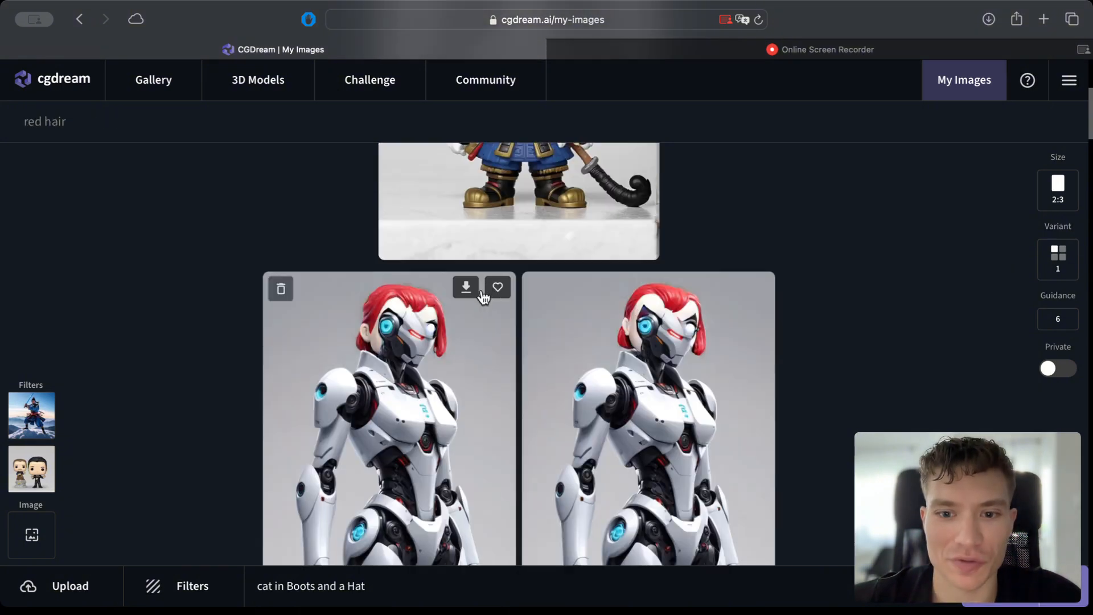
pyautogui.scroll(5, 495, 293)
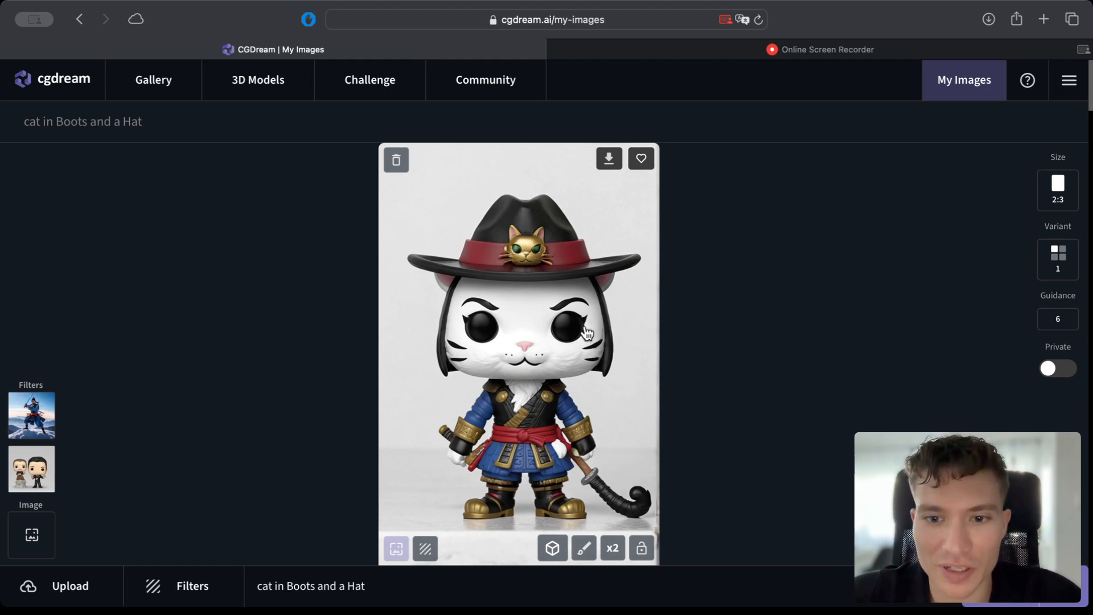
pyautogui.scroll(-1, 547, 407)
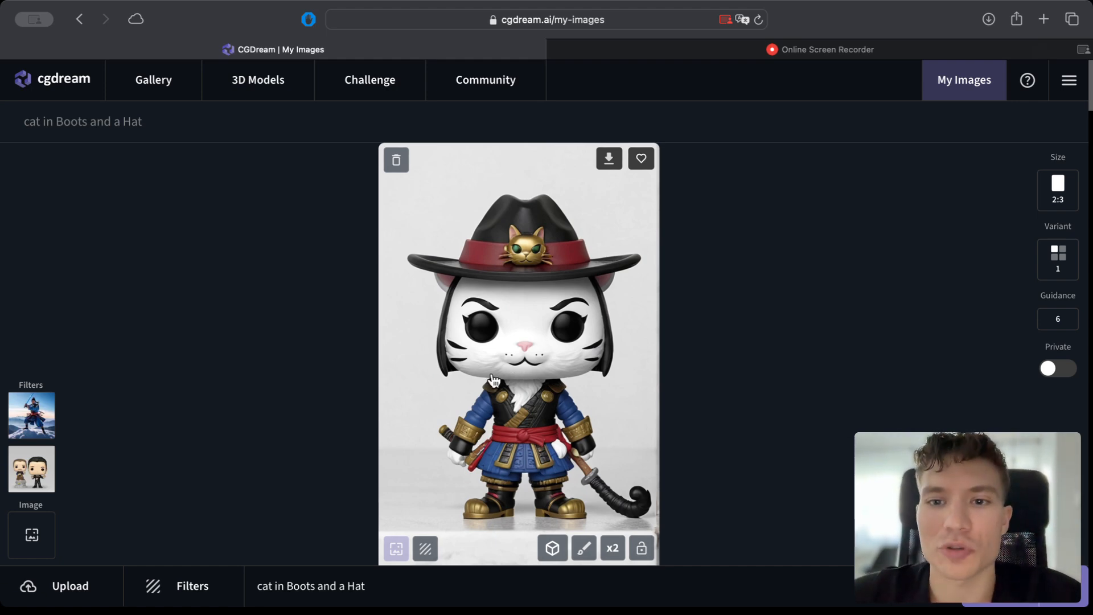
# Remove the Samurai and Toy Pop Figure filters from the image prompt.
pyautogui.moveTo(30, 491)
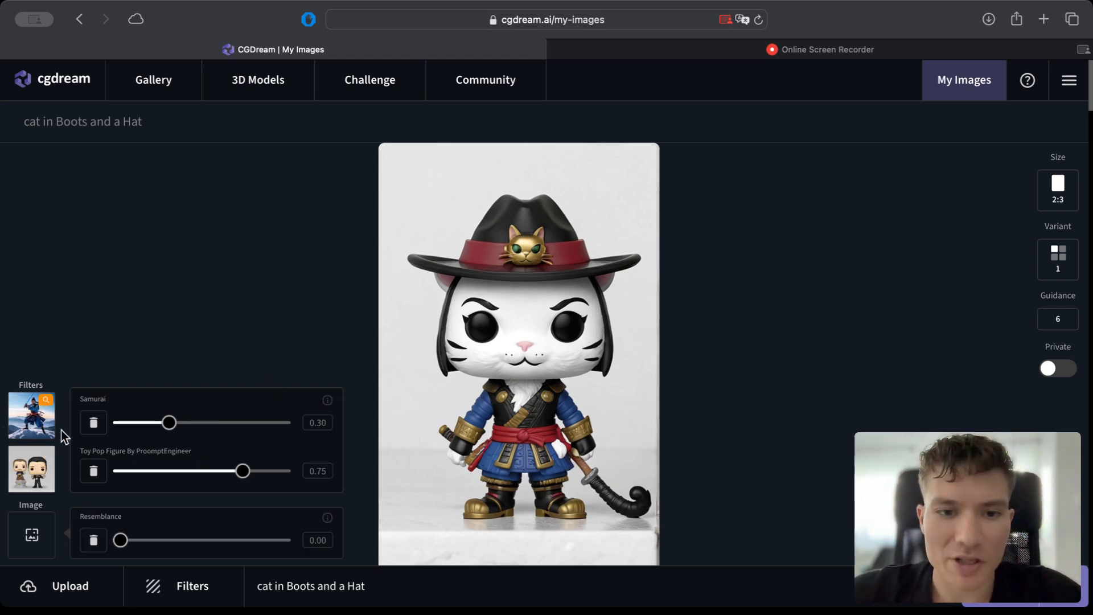
pyautogui.click(93, 425)
pyautogui.click(94, 472)
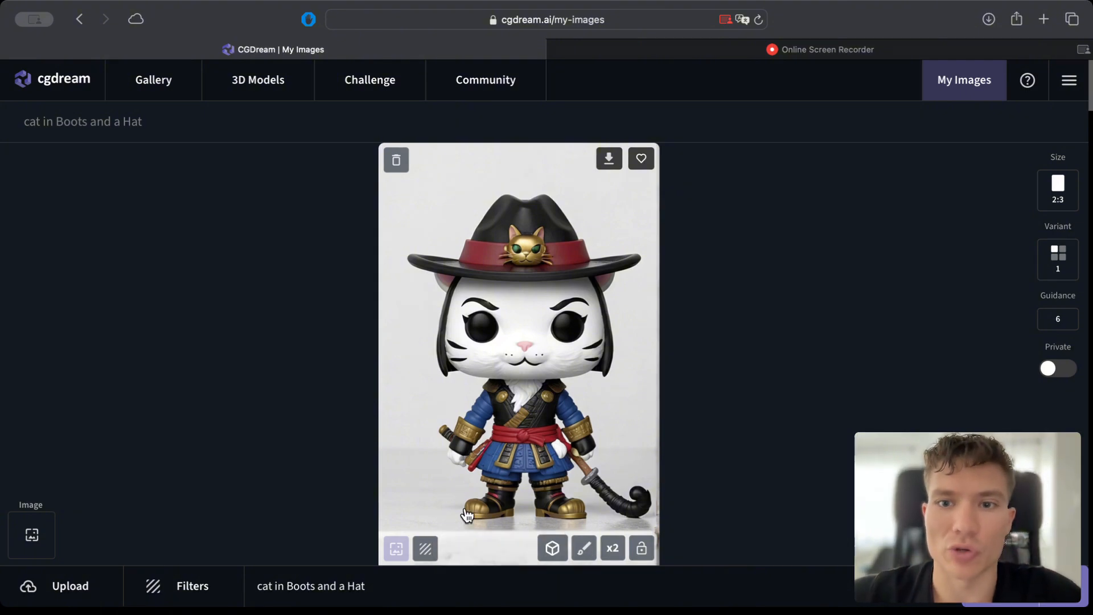
# Upload the image file of the white robot and open it for inpainting.
pyautogui.click(63, 591)
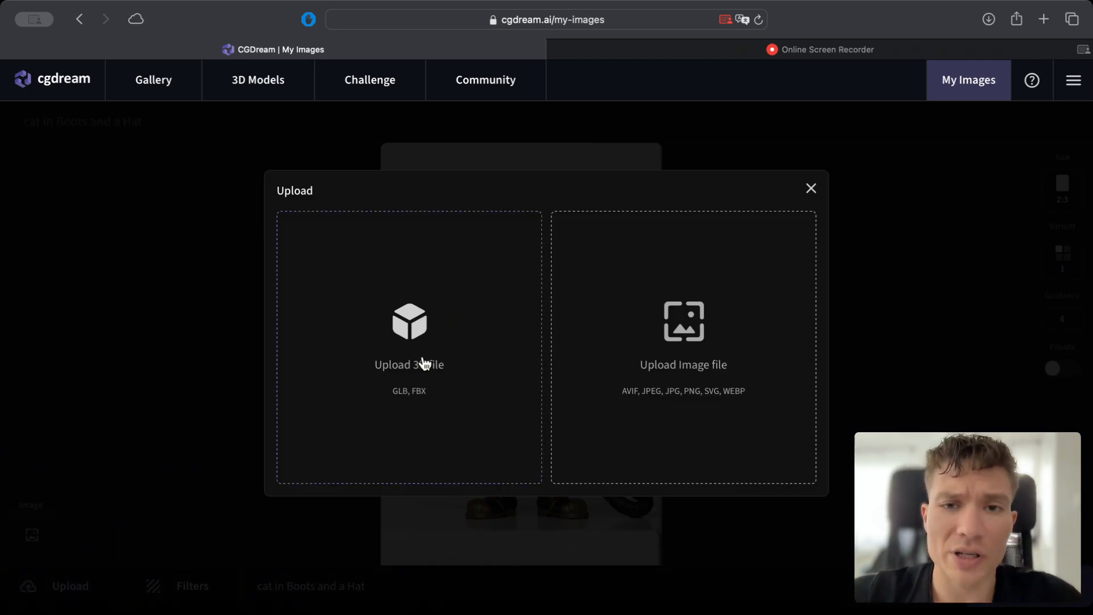
pyautogui.click(706, 349)
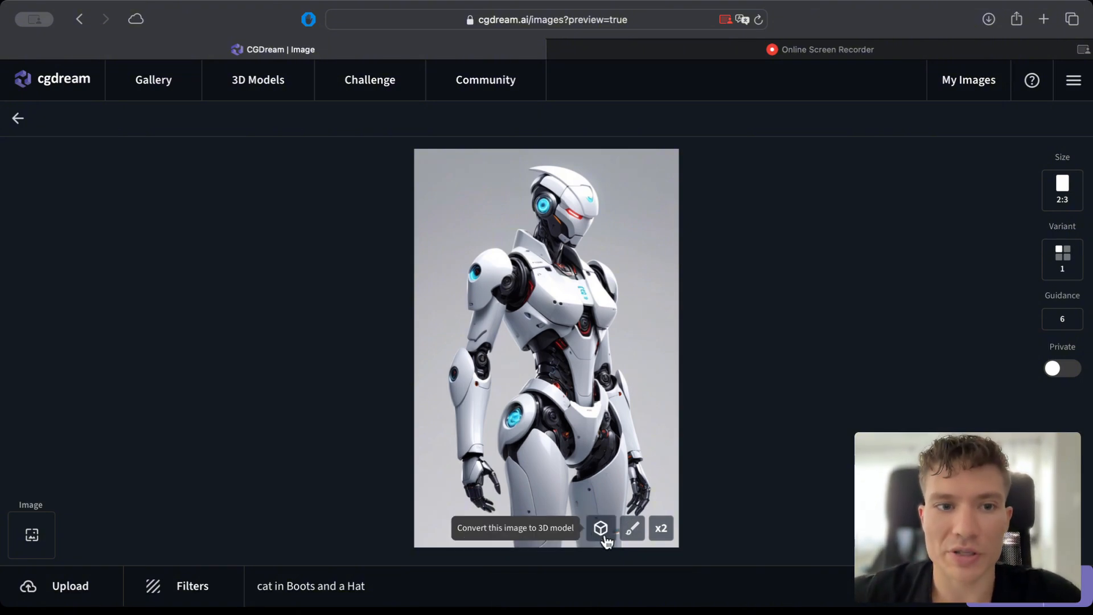
pyautogui.click(633, 531)
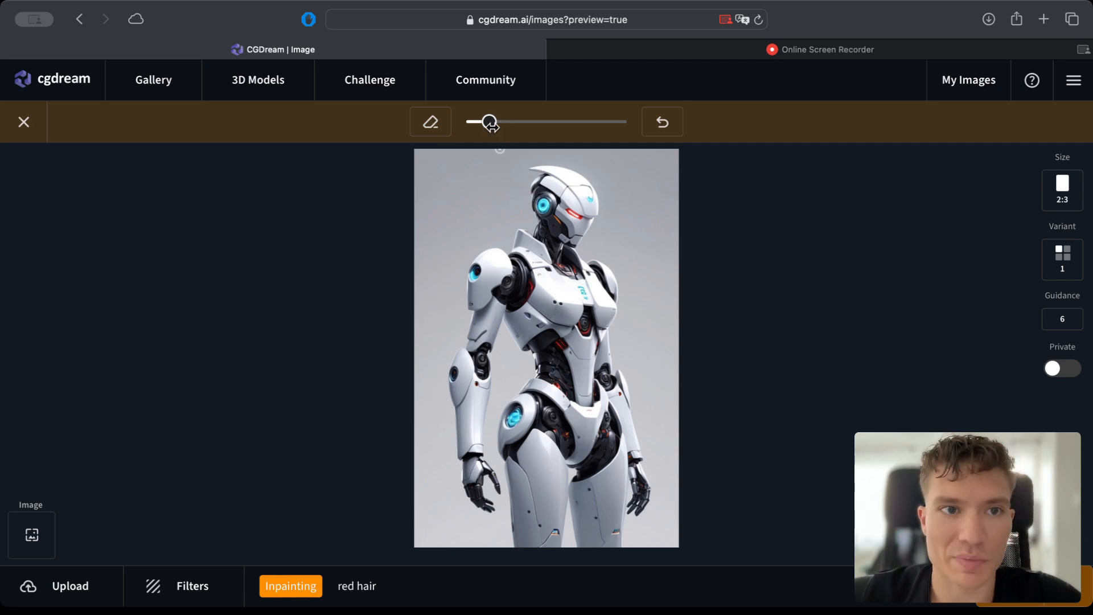
# Mask the hair area around the robot's head with an enlarged brush, and add finer strokes over its face with a smaller brush.
pyautogui.moveTo(490, 121); pyautogui.dragTo(505, 121)
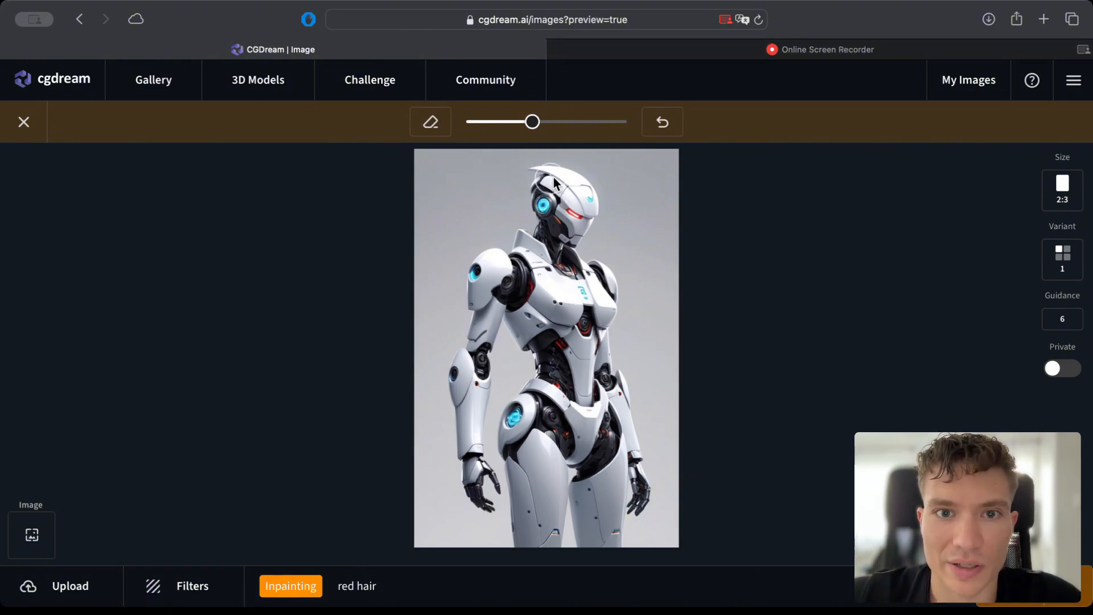
pyautogui.moveTo(557, 171); pyautogui.dragTo(508, 248)
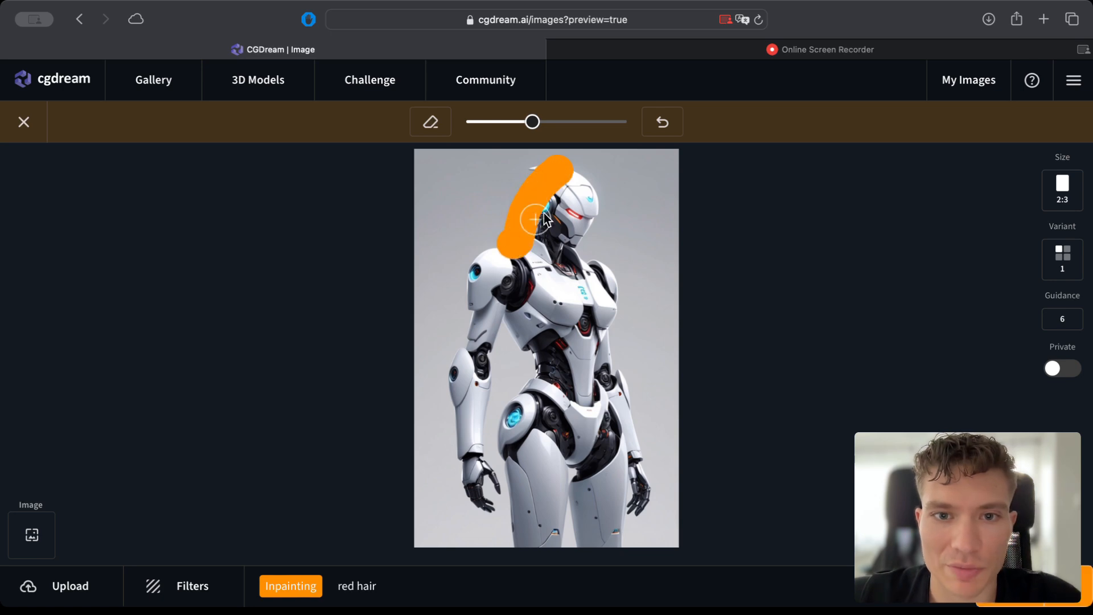
pyautogui.moveTo(558, 168)
pyautogui.mouseDown()
pyautogui.moveTo(527, 166)
pyautogui.moveTo(591, 181)
pyautogui.moveTo(606, 224)
pyautogui.moveTo(595, 248)
pyautogui.moveTo(613, 262)
pyautogui.moveTo(601, 257)
pyautogui.mouseUp()
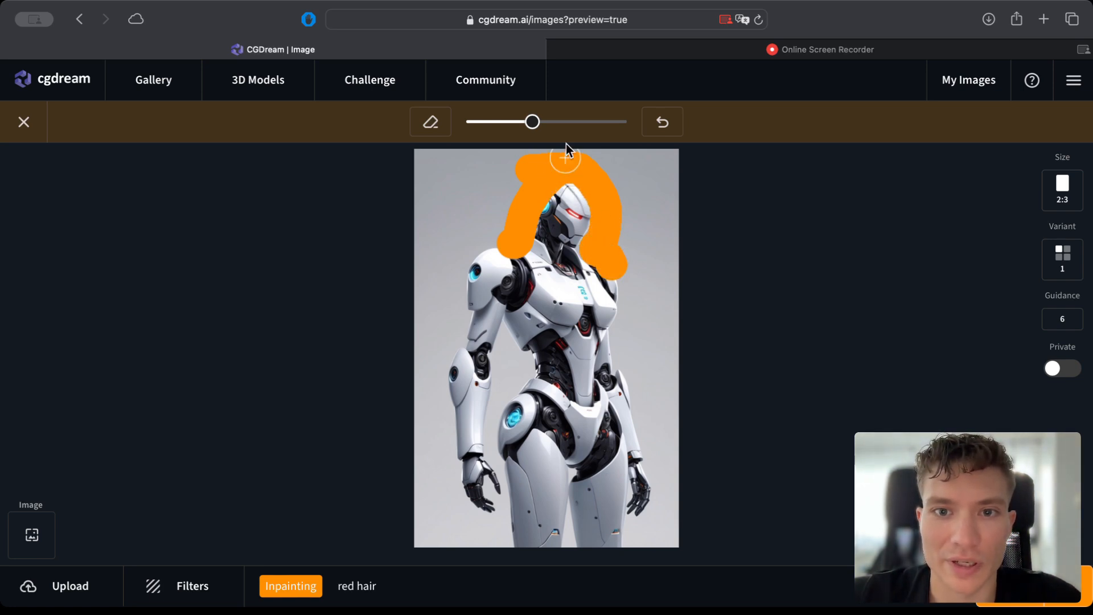
pyautogui.moveTo(531, 122); pyautogui.dragTo(488, 123)
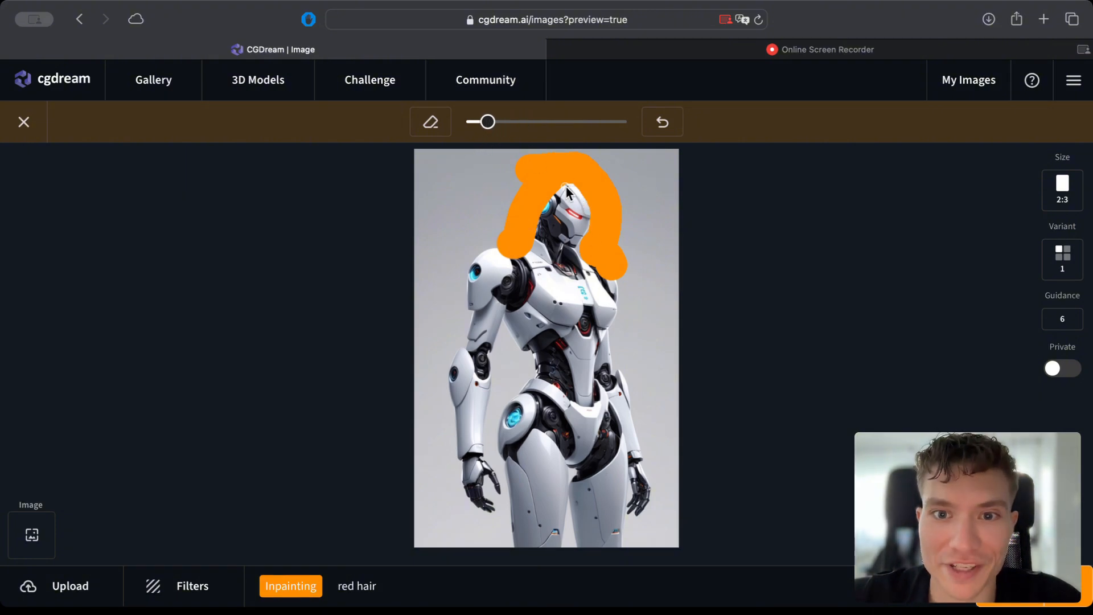
pyautogui.moveTo(576, 198)
pyautogui.mouseDown()
pyautogui.moveTo(589, 227)
pyautogui.moveTo(551, 237)
pyautogui.moveTo(535, 224)
pyautogui.moveTo(566, 242)
pyautogui.mouseUp()
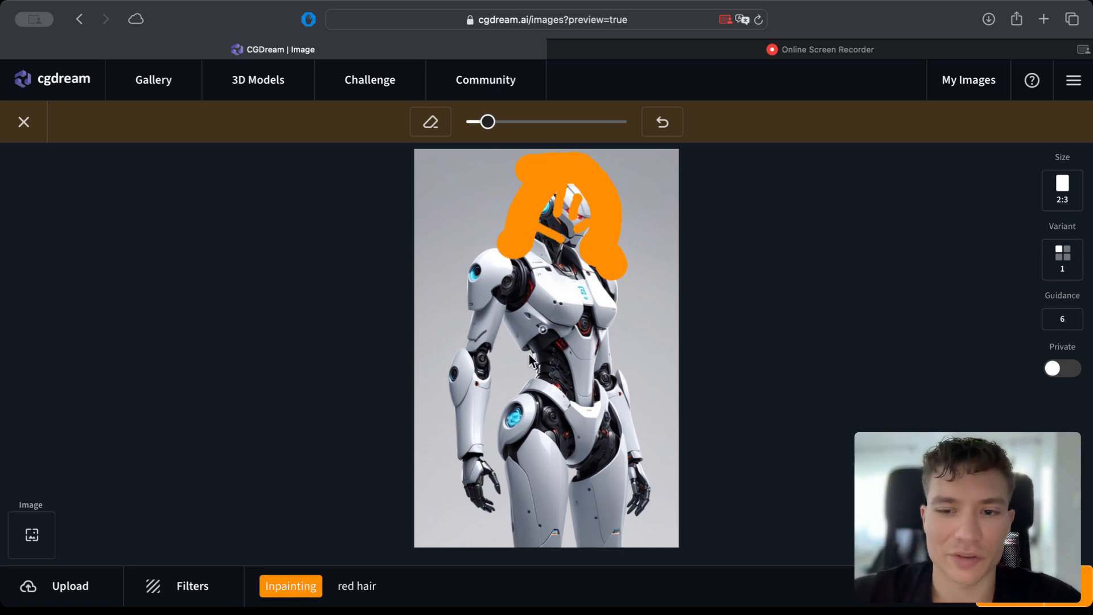
# Replace the inpainting prompt with "blue hair" and generate the edited robot image.
pyautogui.click(410, 583)
pyautogui.press('super+a')
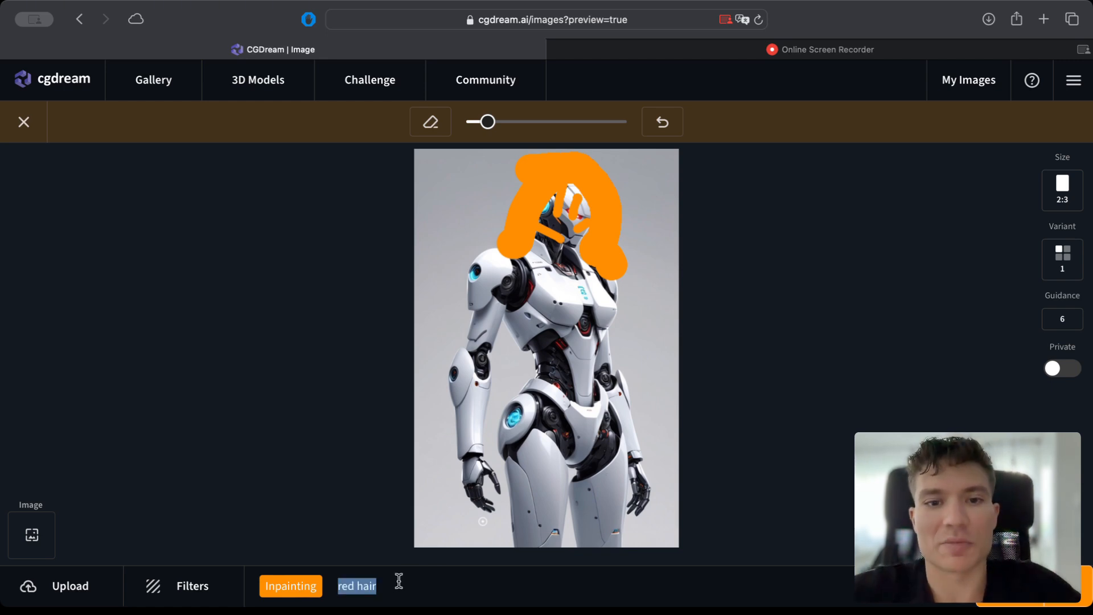
pyautogui.write('blue hair')
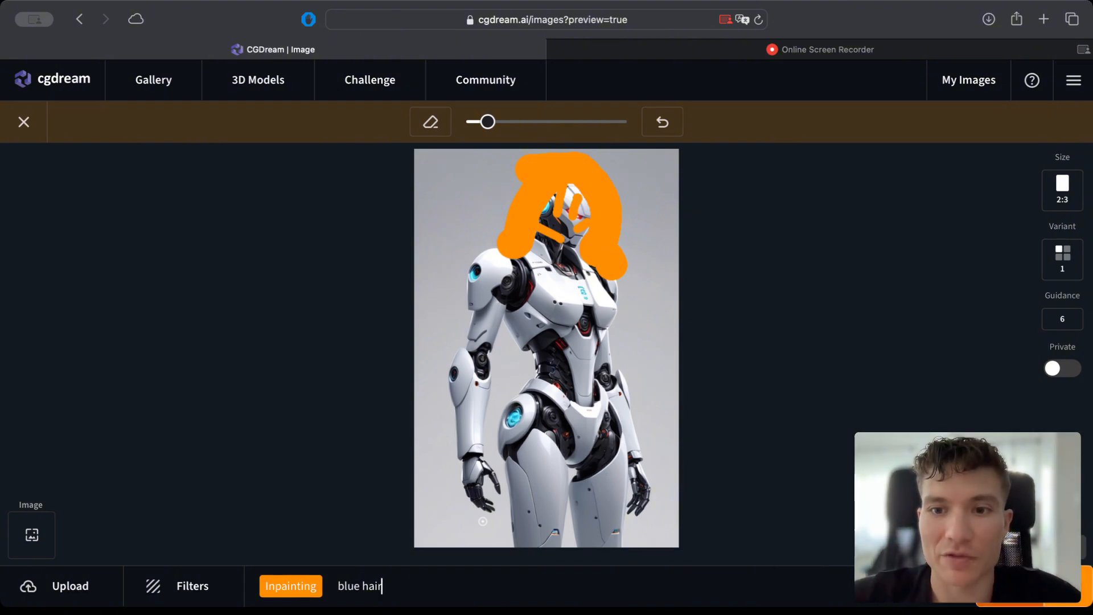
pyautogui.click(1034, 585)
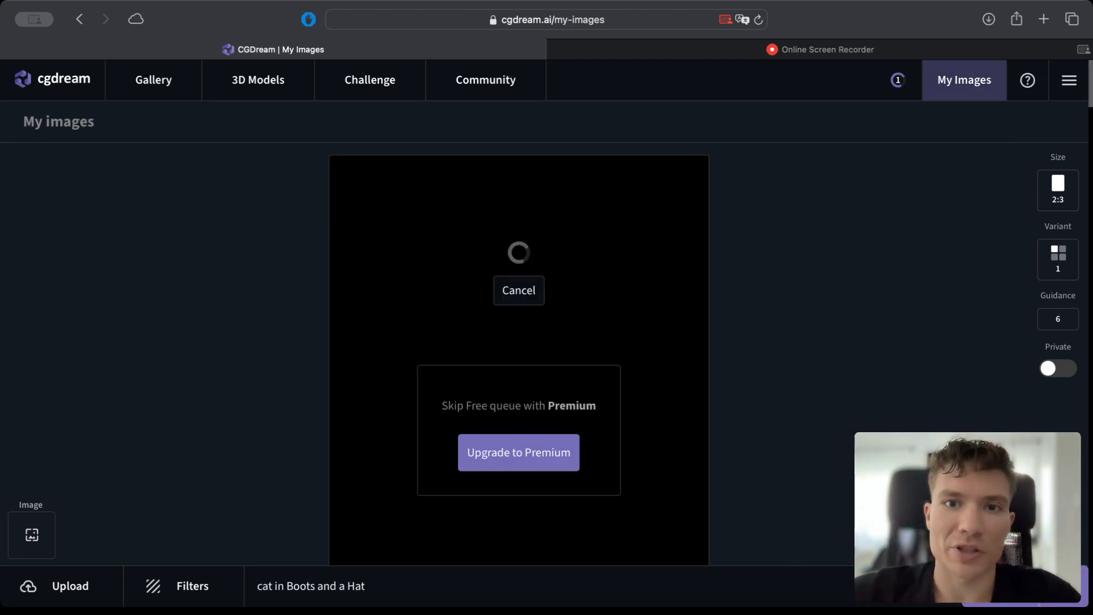
# Review the inpainted robot image with blue hair and generate a 3D model from it.
pyautogui.moveTo(1074, 602)
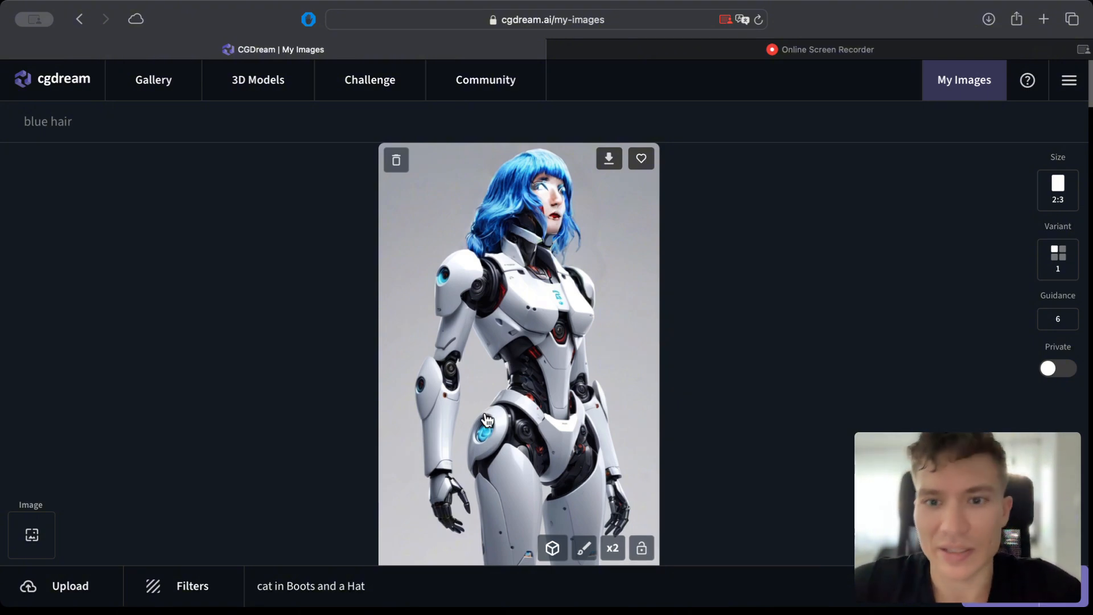
pyautogui.scroll(-3, 534, 396)
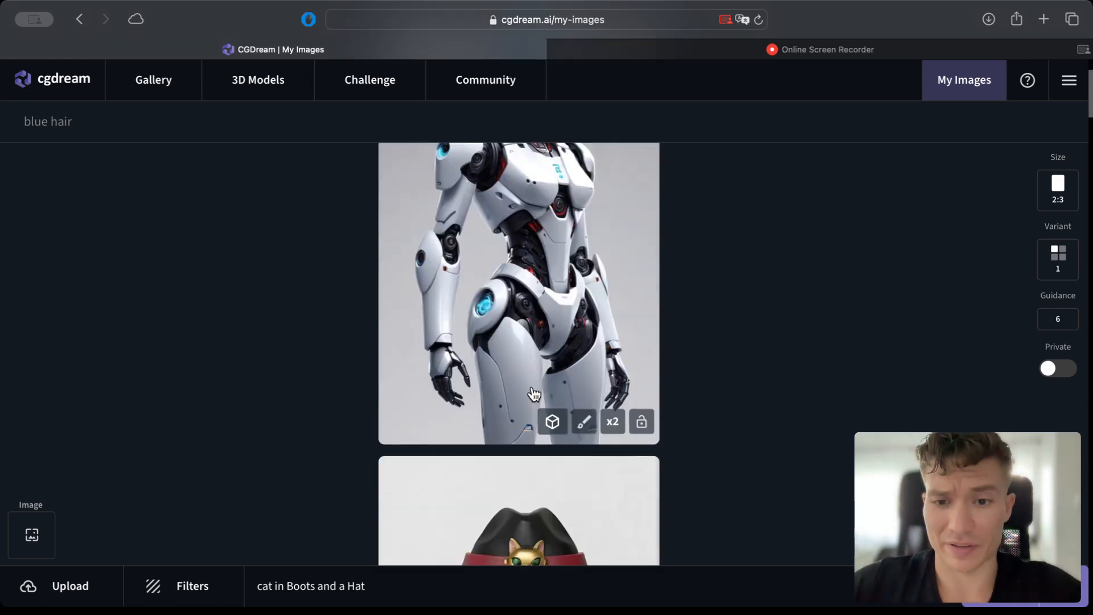
pyautogui.scroll(3, 532, 392)
pyautogui.scroll(1, 531, 391)
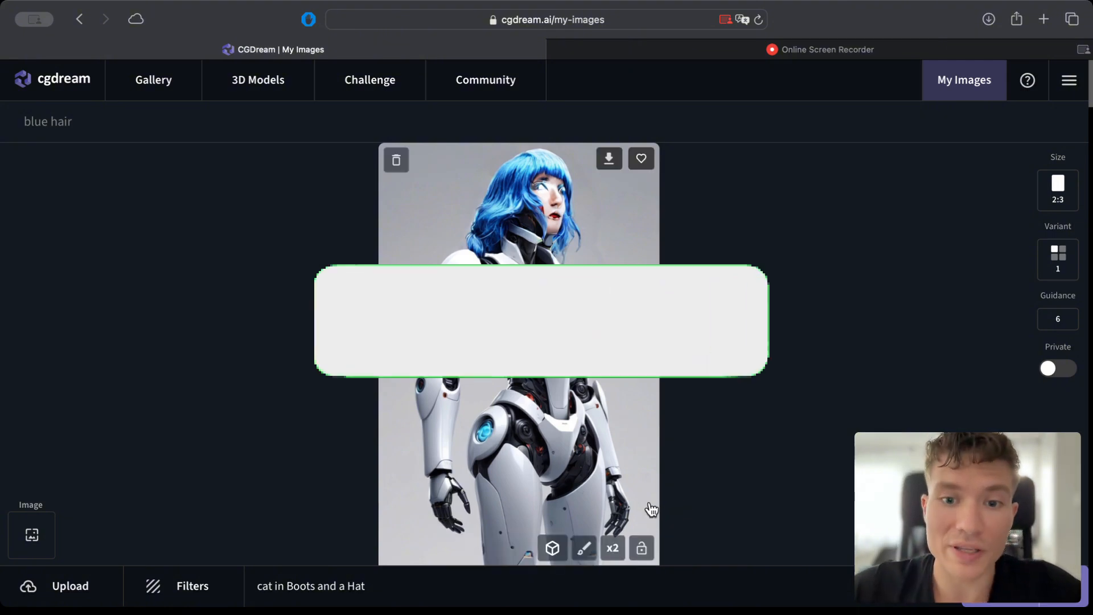
pyautogui.click(552, 548)
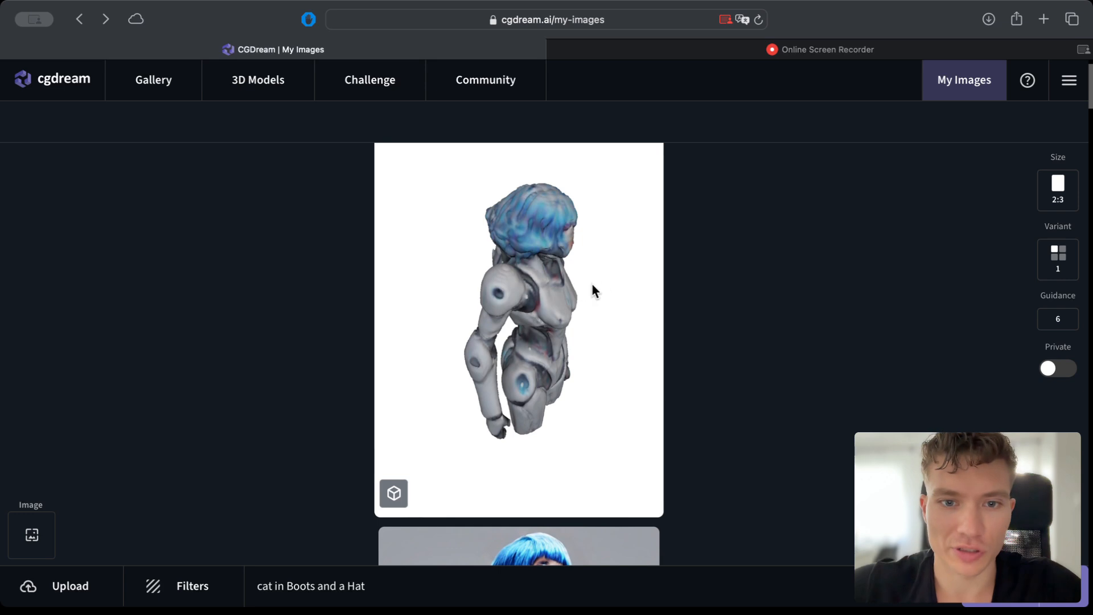
# Open the generated 3D robot model and examine it from the side, front and above.
pyautogui.click(565, 285)
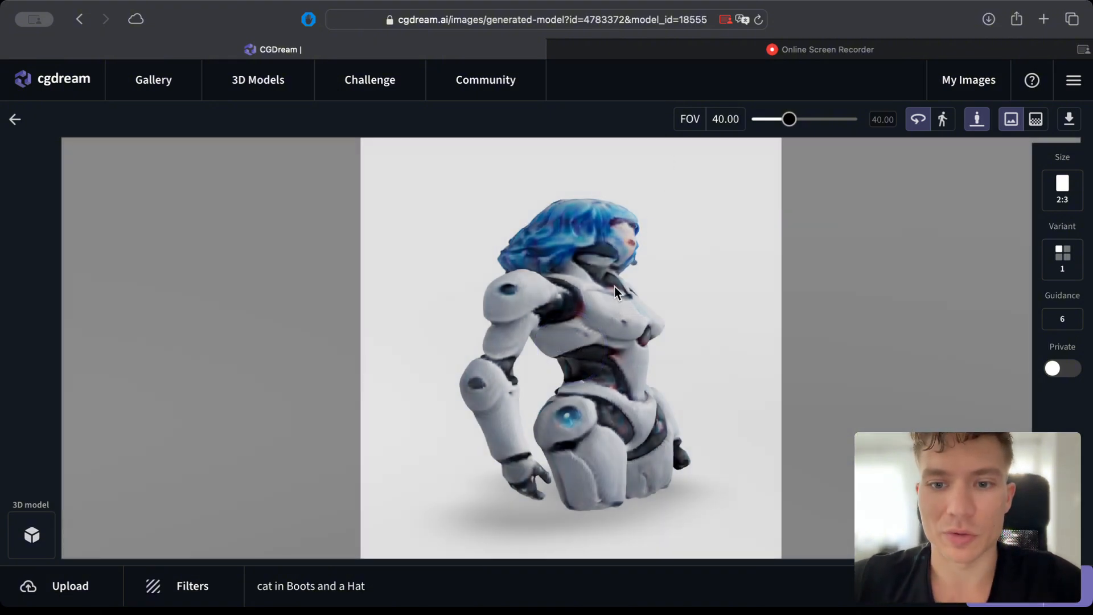
pyautogui.moveTo(614, 286); pyautogui.dragTo(529, 283)
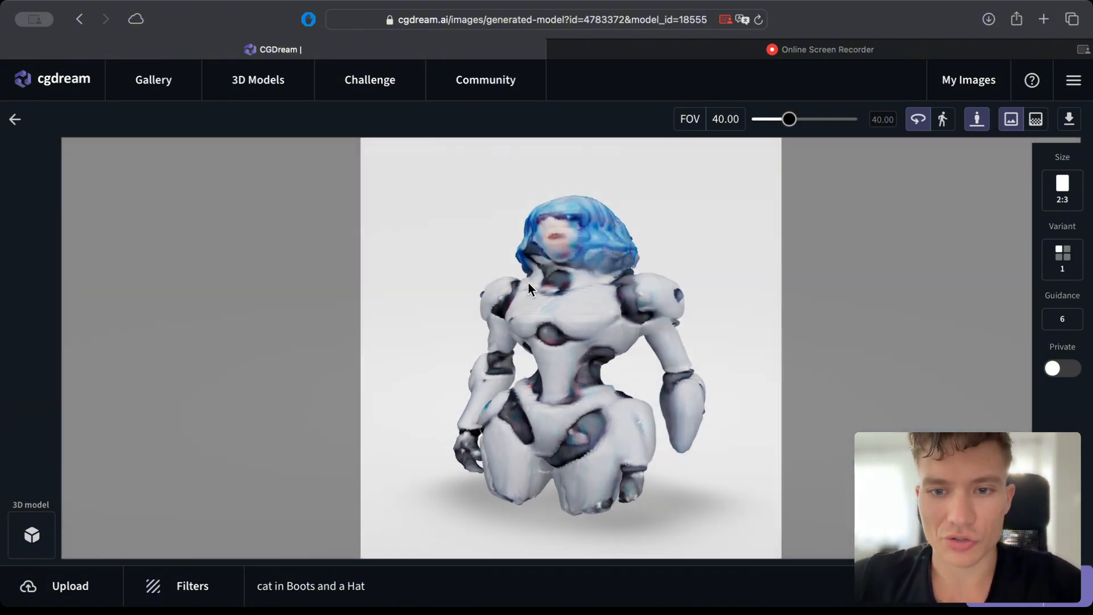
pyautogui.moveTo(585, 436); pyautogui.dragTo(596, 273)
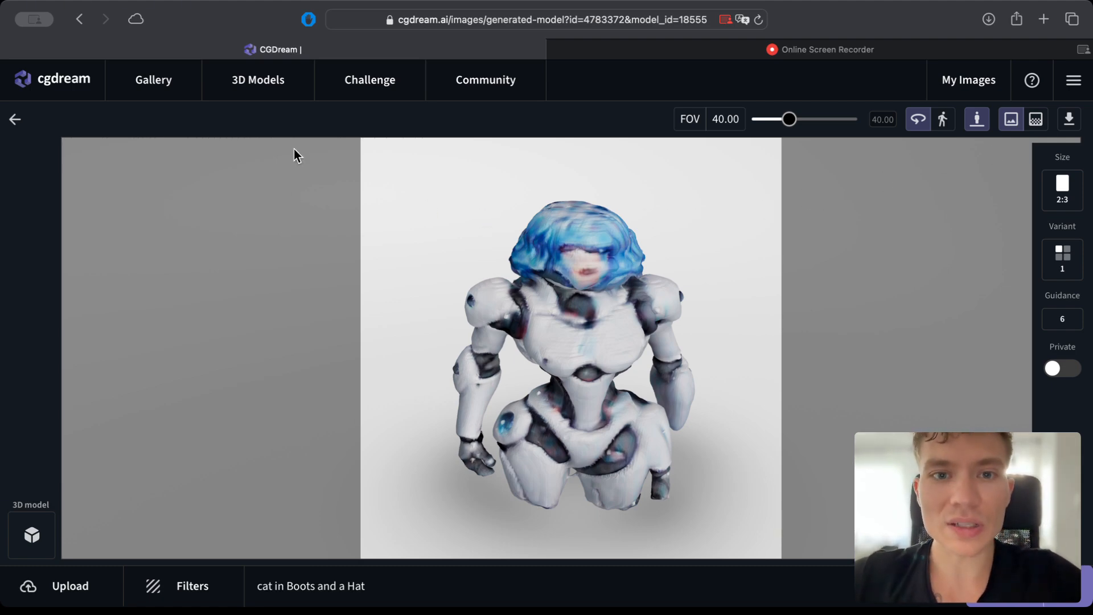
pyautogui.moveTo(430, 199); pyautogui.dragTo(573, 255)
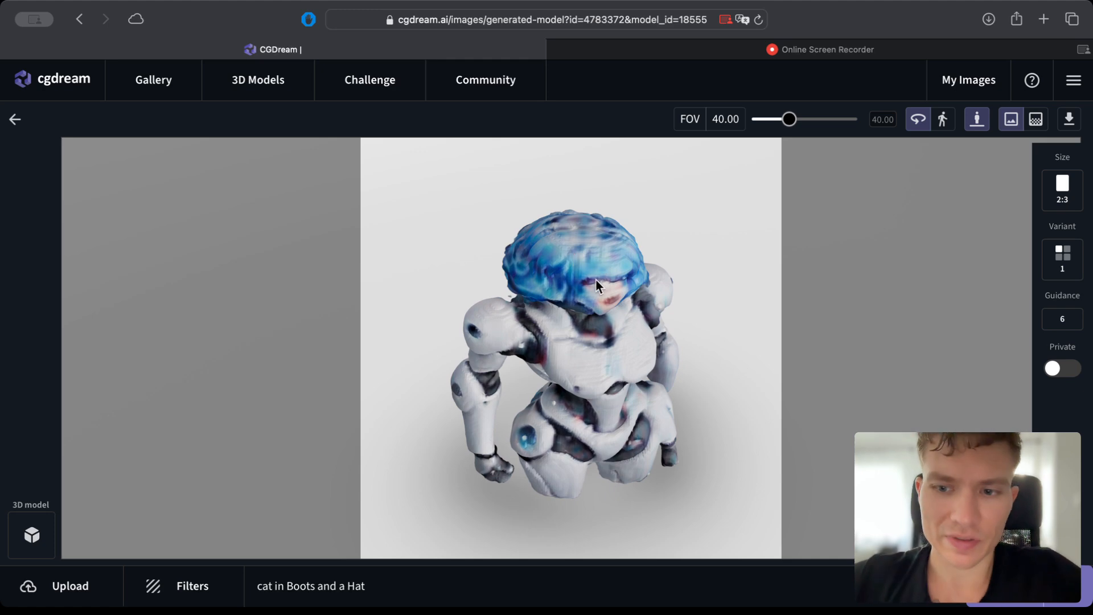
pyautogui.moveTo(620, 346); pyautogui.dragTo(541, 365)
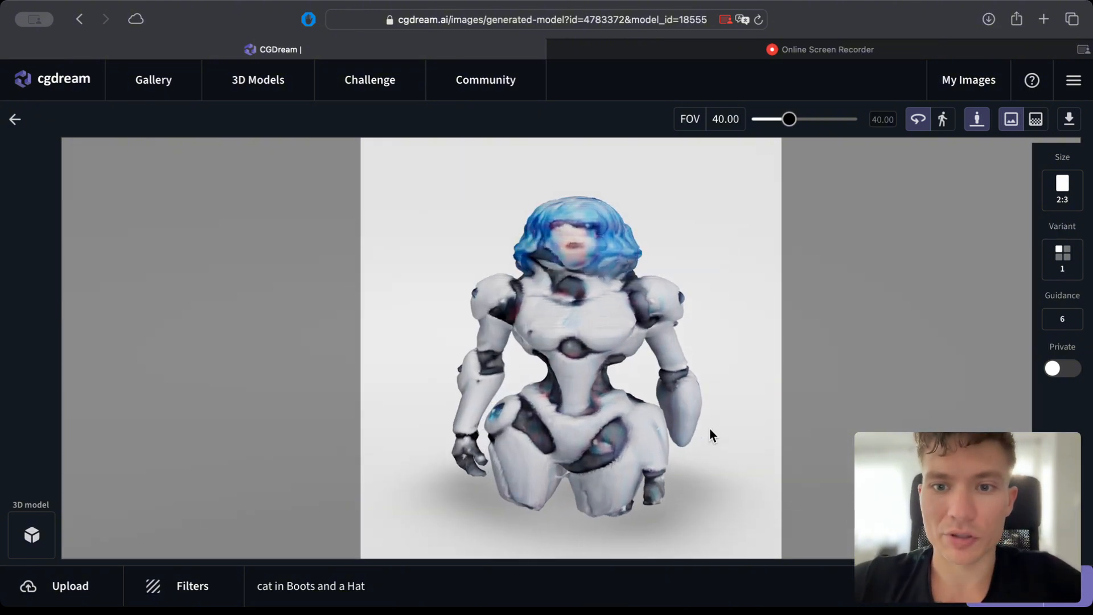
pyautogui.moveTo(710, 435); pyautogui.dragTo(622, 437)
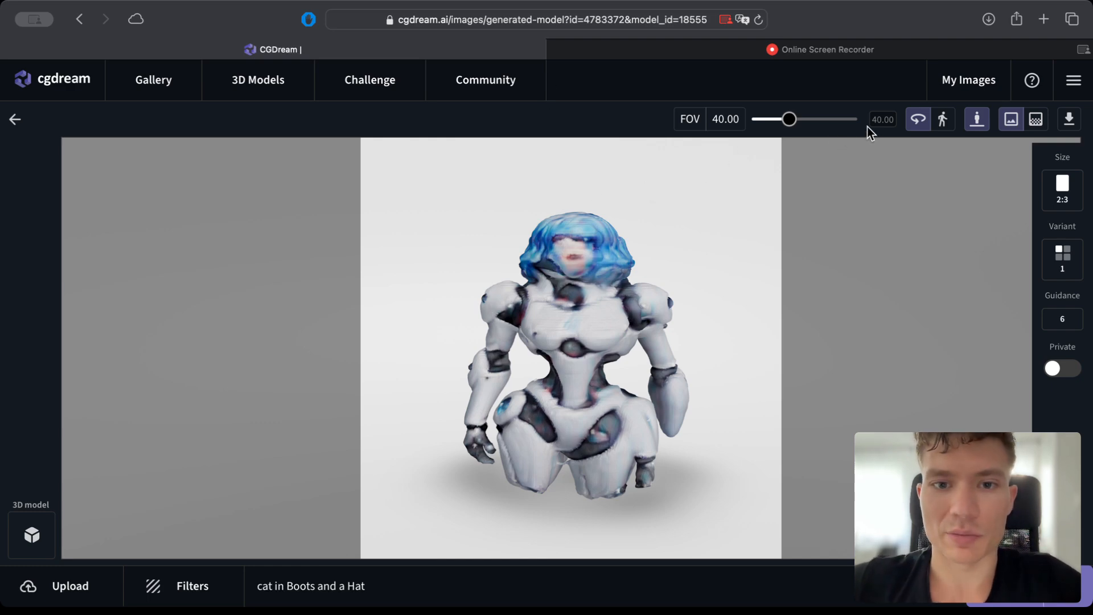
# Set the 3D model view's FOV to 35.80 and open the image generation settings.
pyautogui.moveTo(789, 119); pyautogui.dragTo(786, 121)
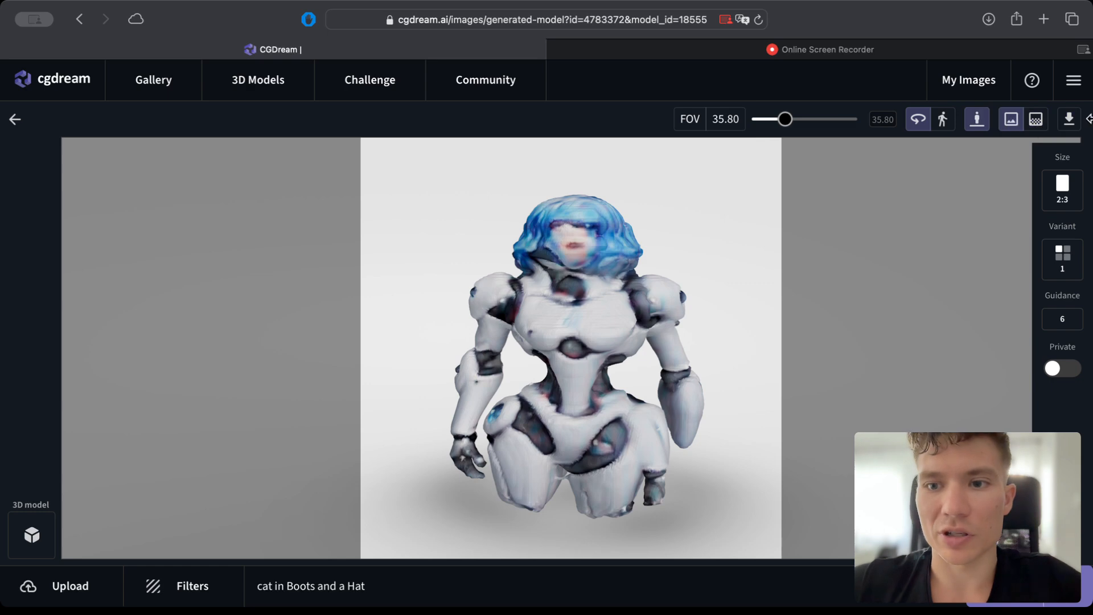
pyautogui.moveTo(1051, 297)
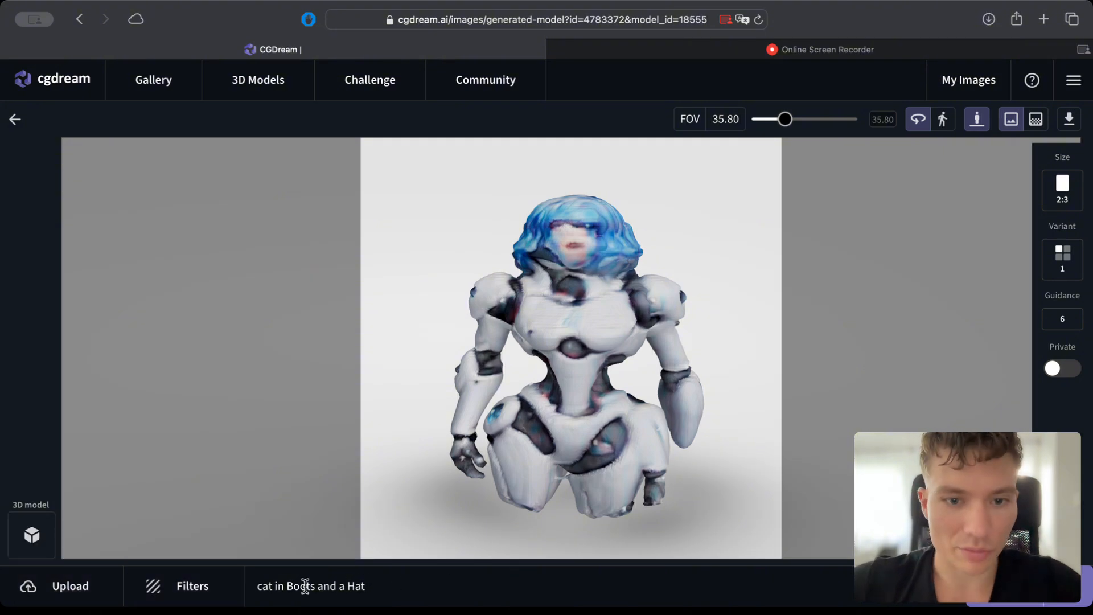
pyautogui.moveTo(4, 564)
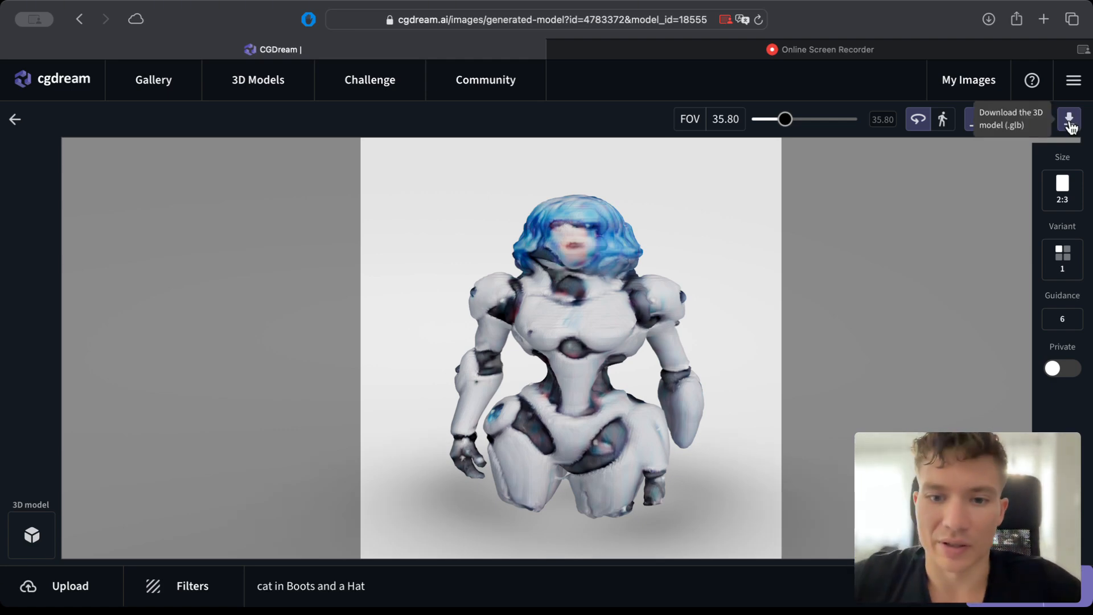
pyautogui.click(1063, 322)
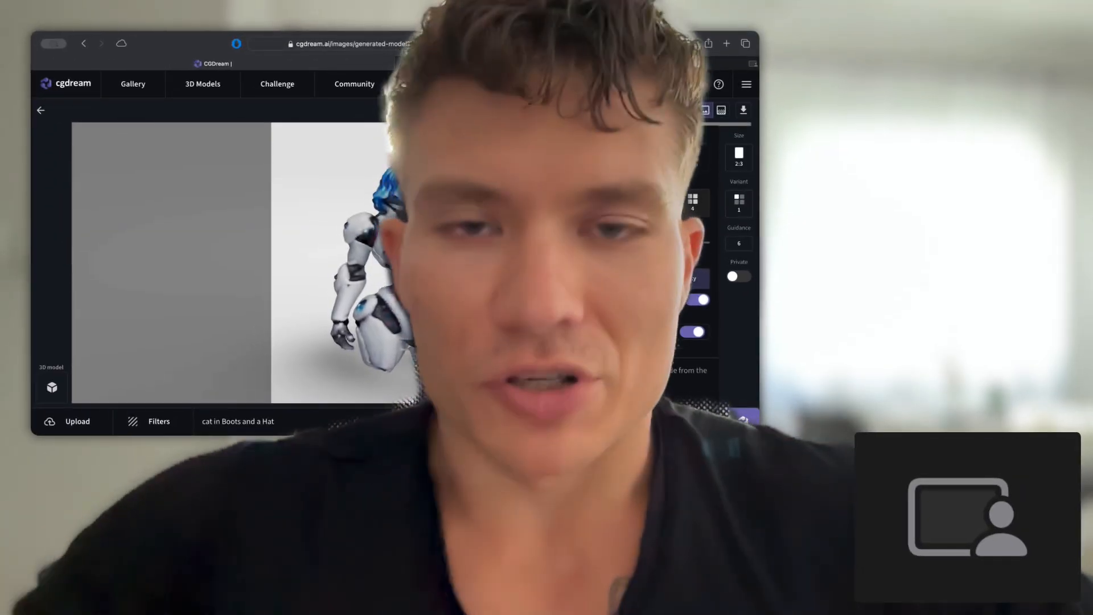